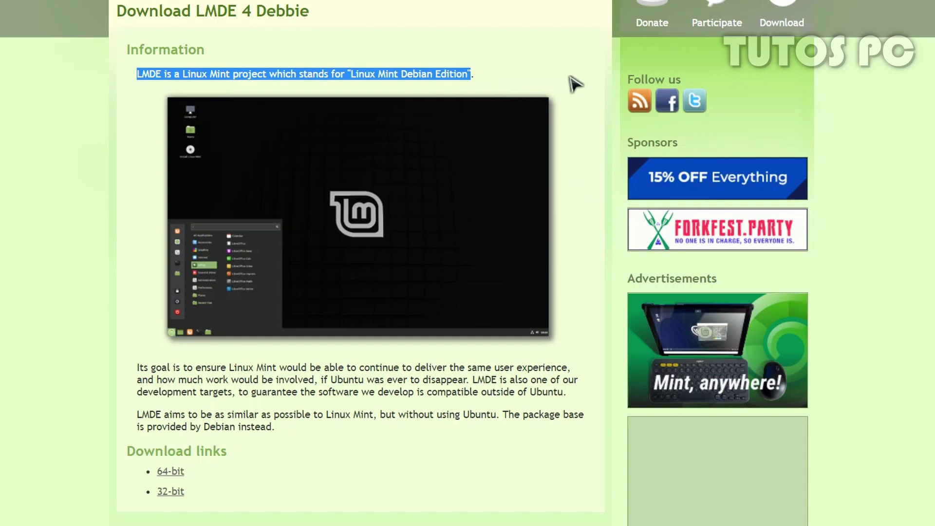
Step: Deselect the highlighted LMDE 4 sentence on the download page
{"action": "left_click", "coordinate": [570, 76]}
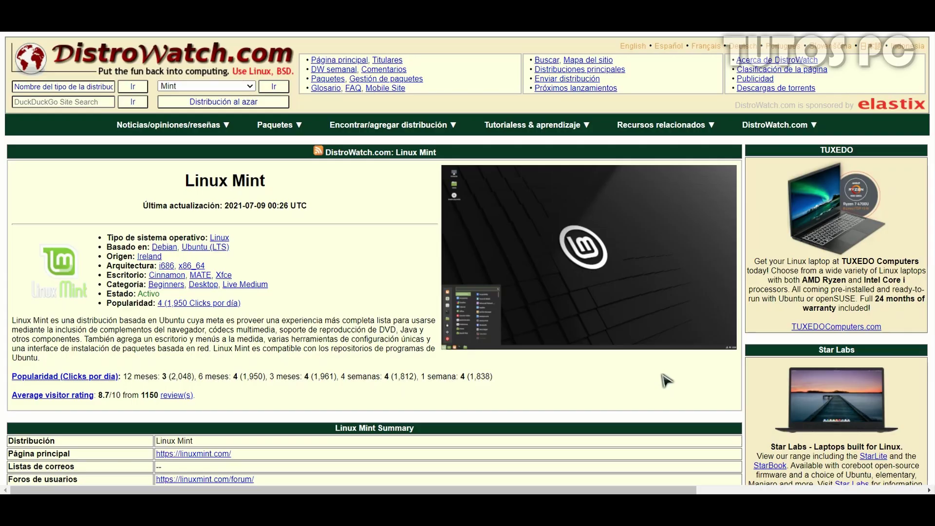
Step: Scroll to the reader reviews and highlight the 8.7 average rating
{"action": "scroll", "coordinate": [667, 380], "scroll_direction": "down", "scroll_amount": 20}
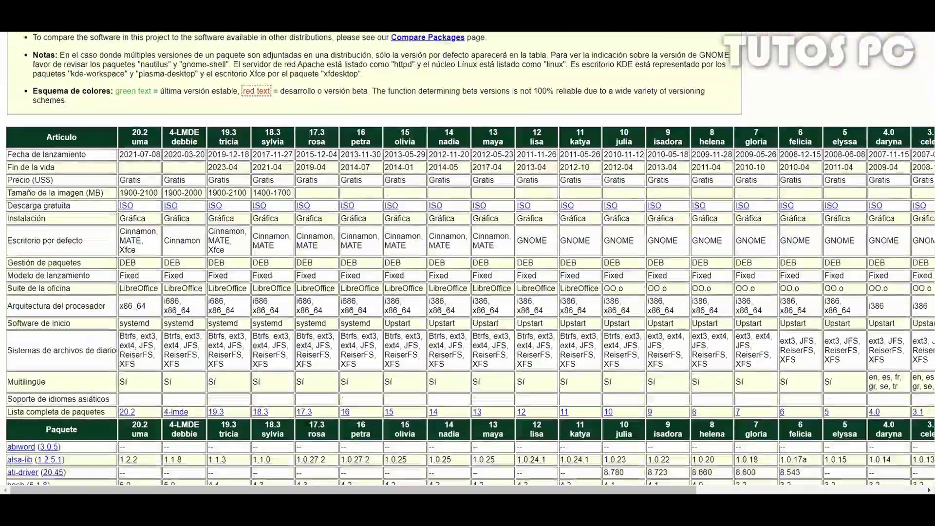
{"action": "scroll", "coordinate": [122, 224], "scroll_direction": "down", "scroll_amount": 15}
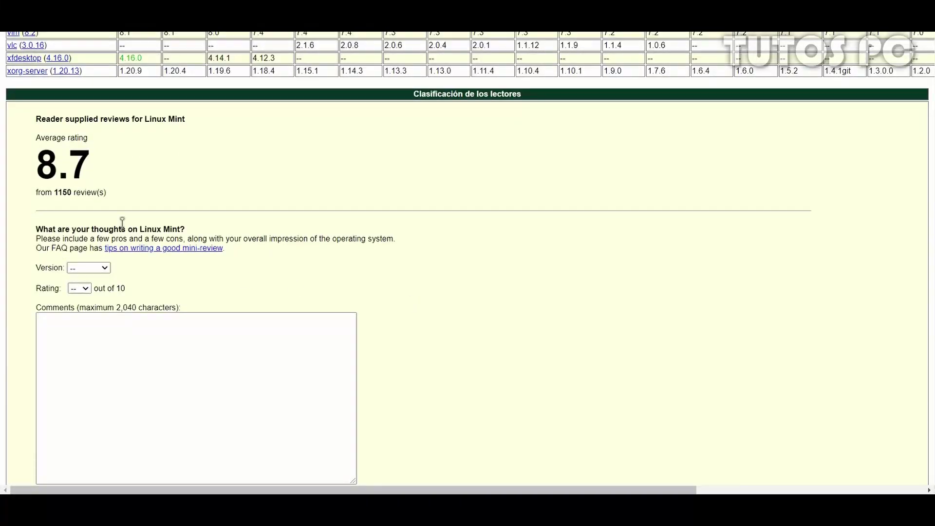
{"action": "double_click", "coordinate": [56, 171]}
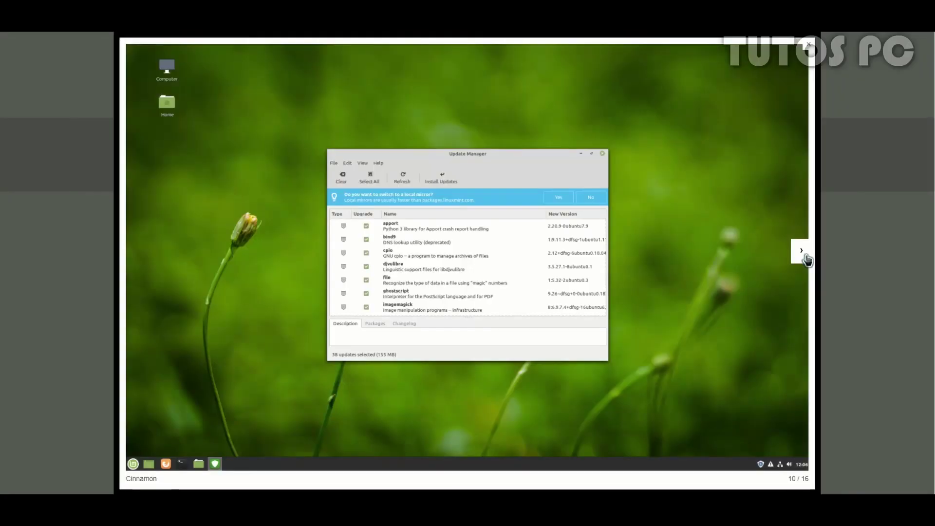
Step: Advance the Cinnamon screenshot gallery to image 14 of 16, the four-workspace overview
{"action": "left_click", "coordinate": [804, 256]}
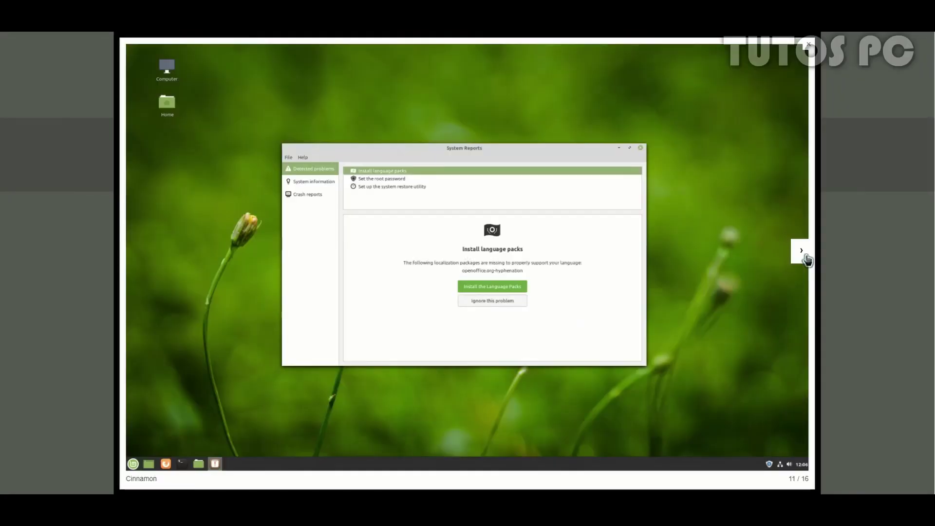
{"action": "left_click", "coordinate": [804, 256]}
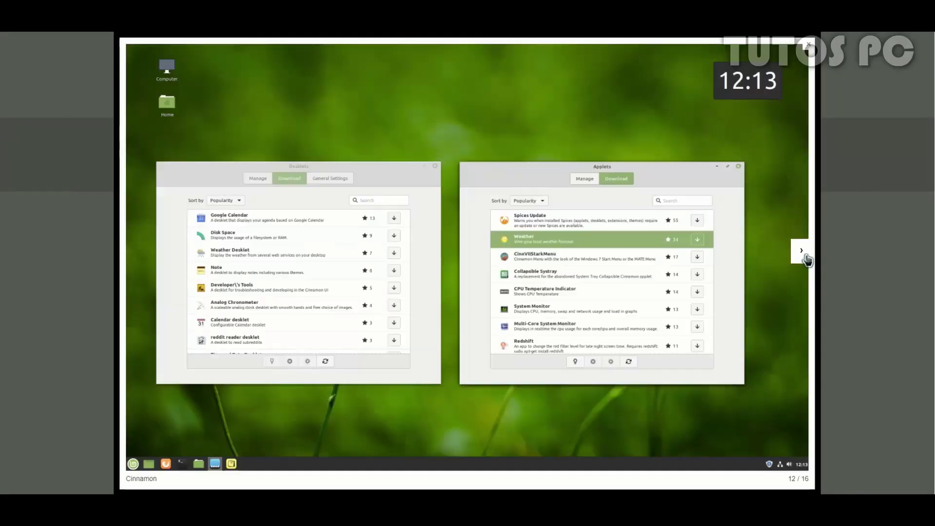
{"action": "left_click", "coordinate": [804, 256]}
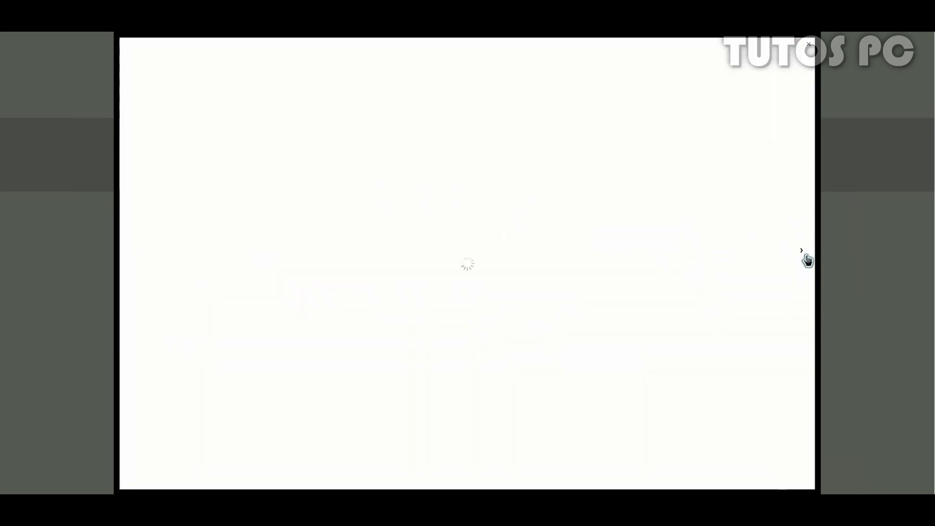
{"action": "left_click", "coordinate": [805, 256]}
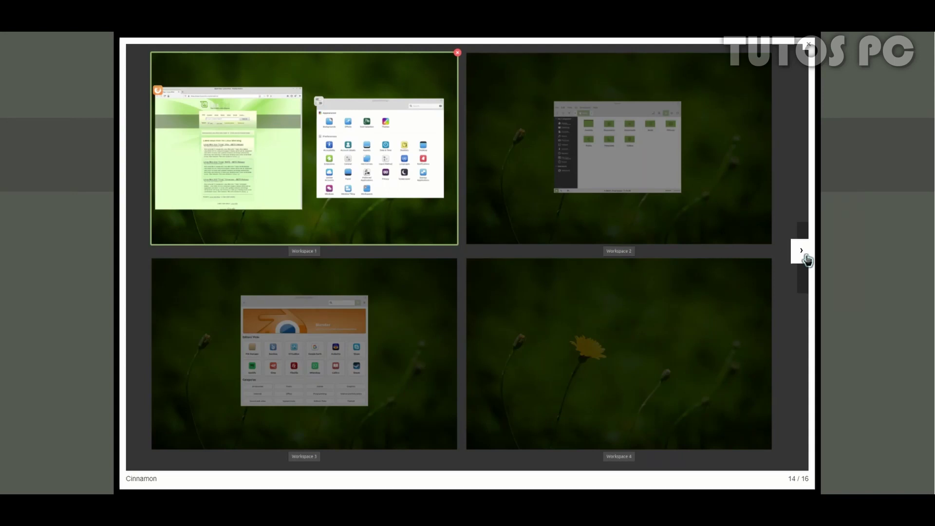
{"action": "left_click", "coordinate": [805, 256]}
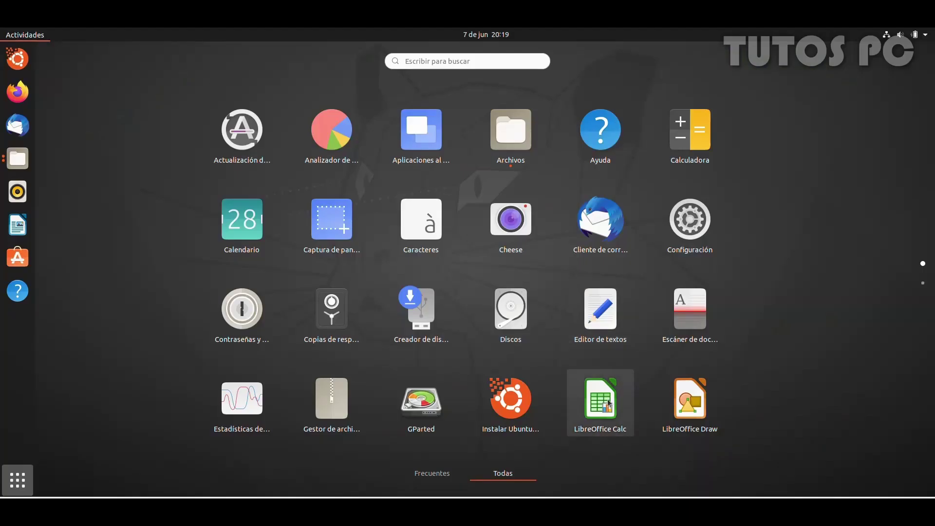
Step: On the second page of applications, add Sudoku to the dock favourites
{"action": "scroll", "coordinate": [791, 329], "scroll_direction": "down", "scroll_amount": 1}
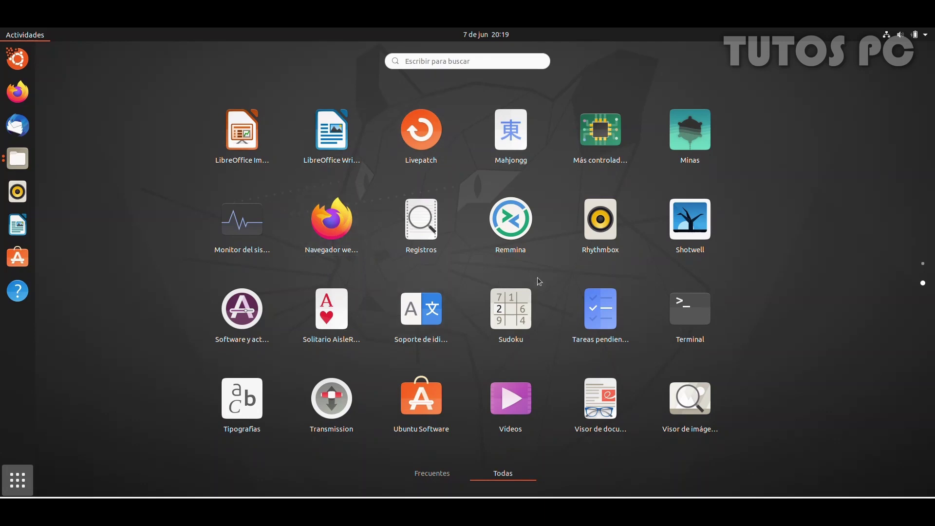
{"action": "right_click", "coordinate": [517, 304]}
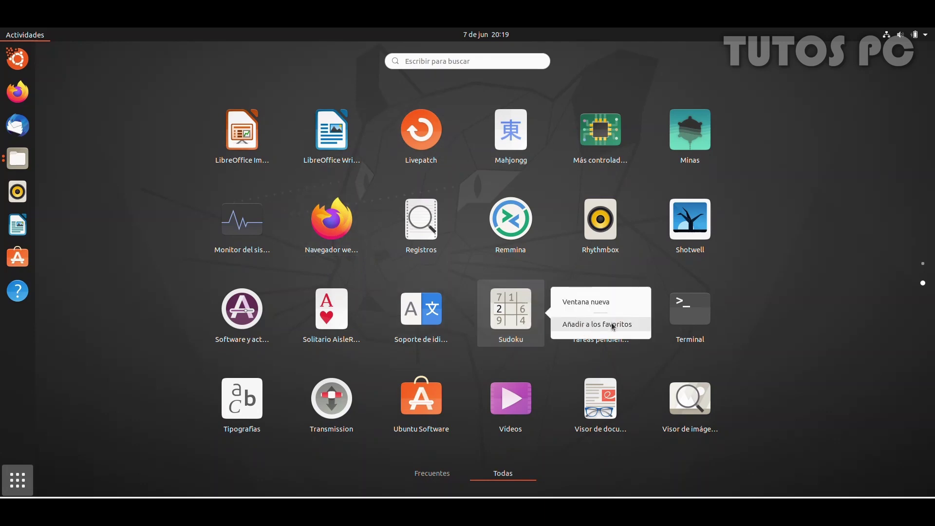
{"action": "left_click", "coordinate": [629, 324]}
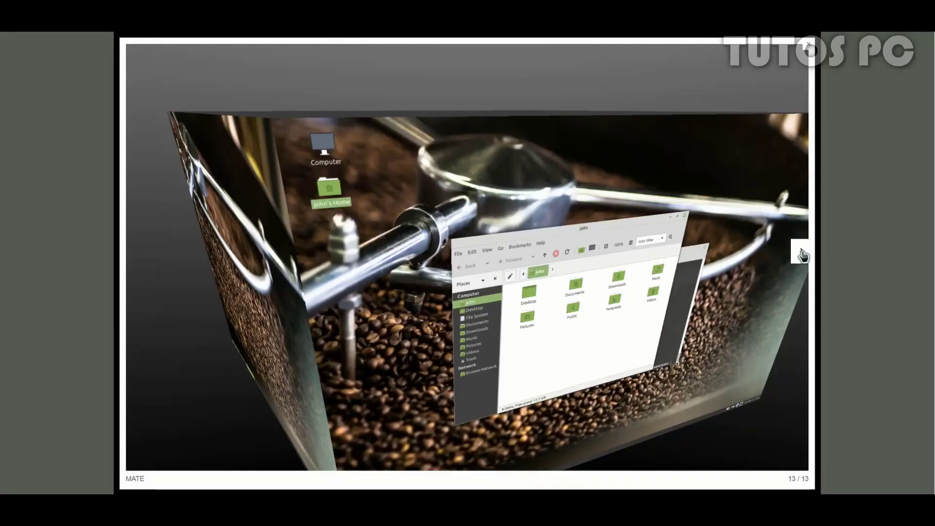
Step: Step four images forward through the gallery screenshots, past the installer welcome screen
{"action": "left_click", "coordinate": [803, 254]}
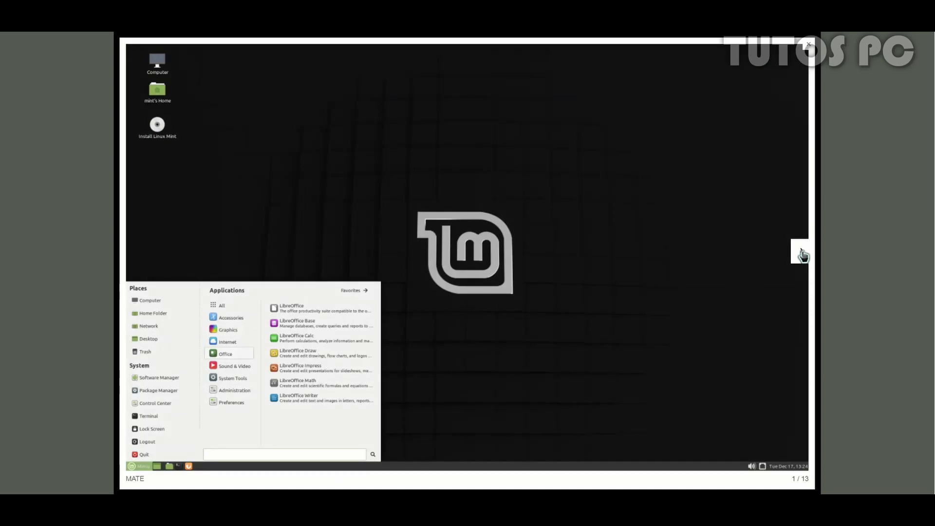
{"action": "left_click", "coordinate": [803, 254]}
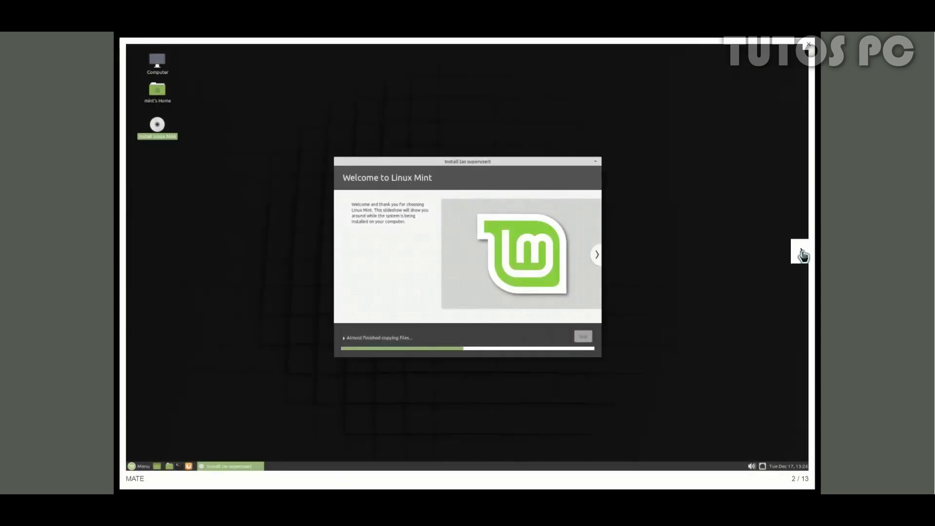
{"action": "left_click", "coordinate": [802, 253]}
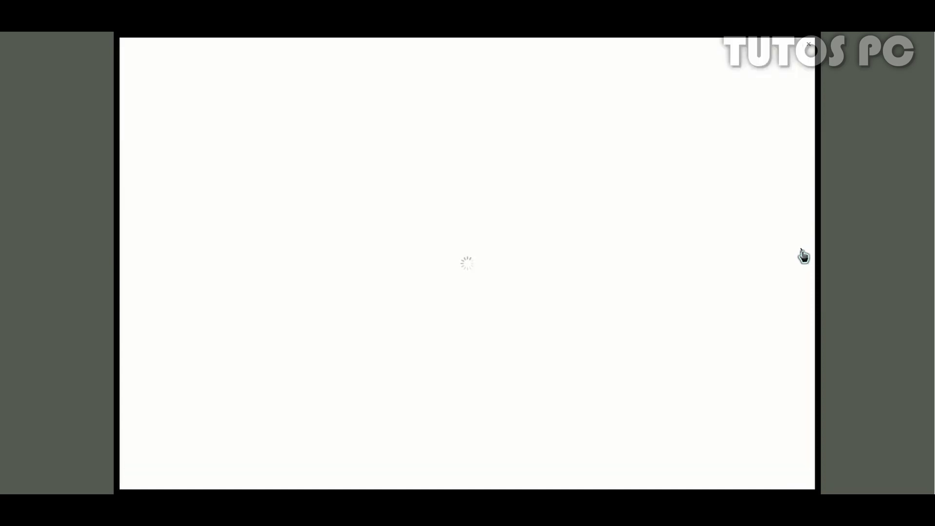
{"action": "left_click", "coordinate": [803, 253]}
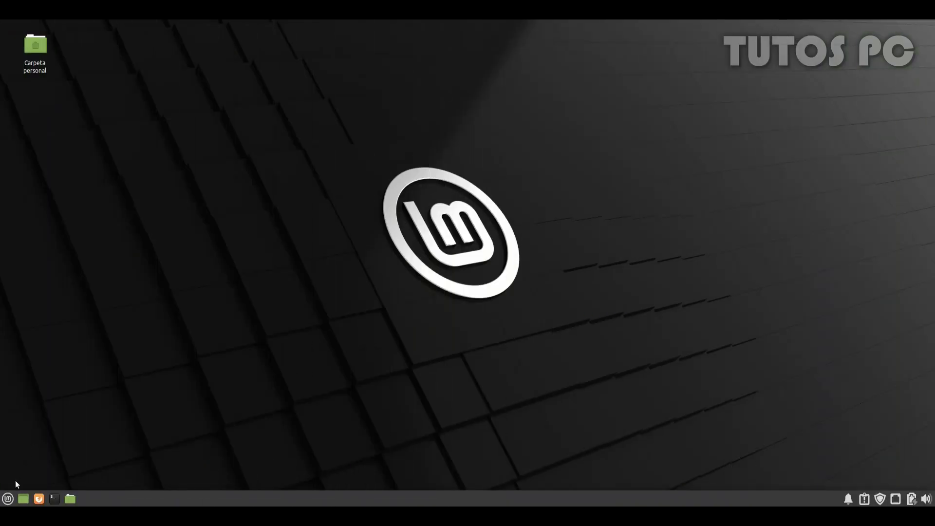
Step: Open the Linux Mint start menu and look over categories like Configuración and Gráficos
{"action": "left_click", "coordinate": [7, 498]}
{"action": "mouse_move", "coordinate": [62, 320]}
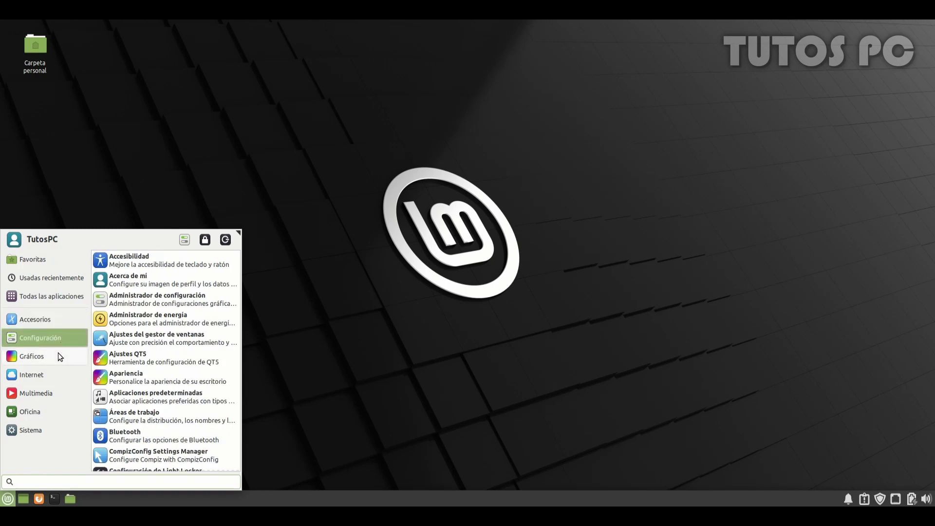
{"action": "mouse_move", "coordinate": [57, 376]}
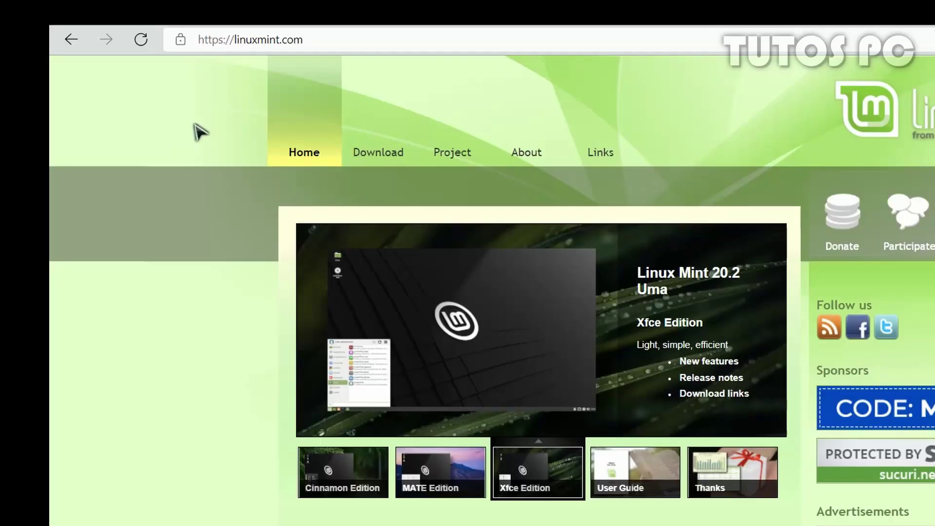
Step: Select the web address and go to the Linux Mint download page
{"action": "left_click", "coordinate": [309, 38]}
{"action": "left_click", "coordinate": [317, 37]}
{"action": "left_click_drag", "start_coordinate": [318, 37], "coordinate": [176, 44]}
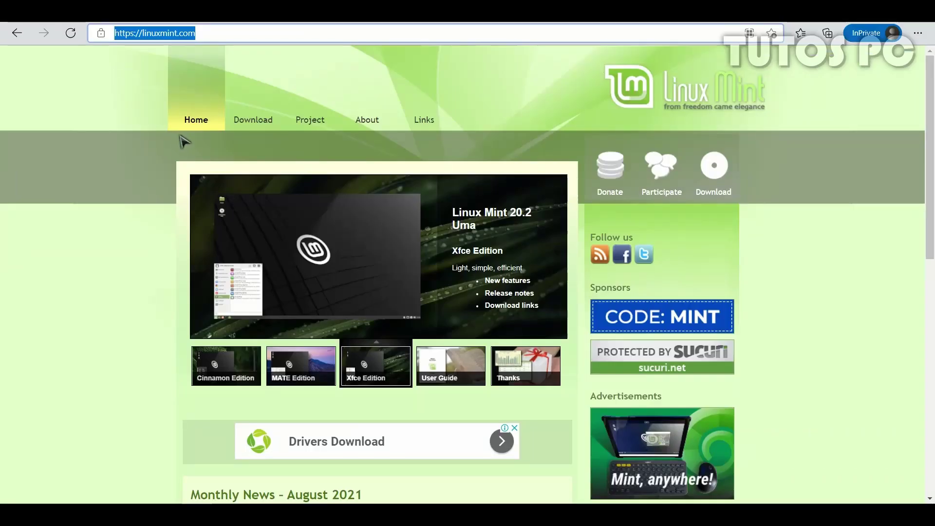
{"action": "mouse_move", "coordinate": [364, 154]}
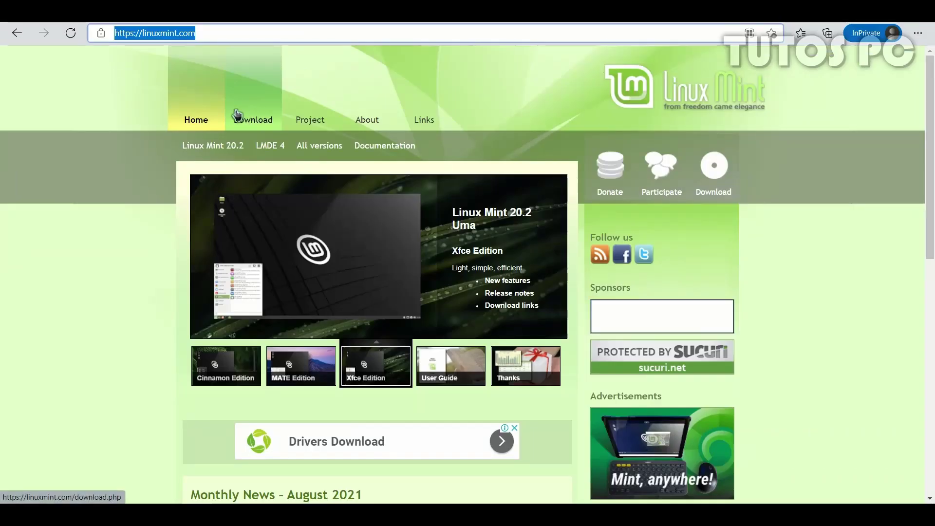
{"action": "left_click", "coordinate": [243, 121]}
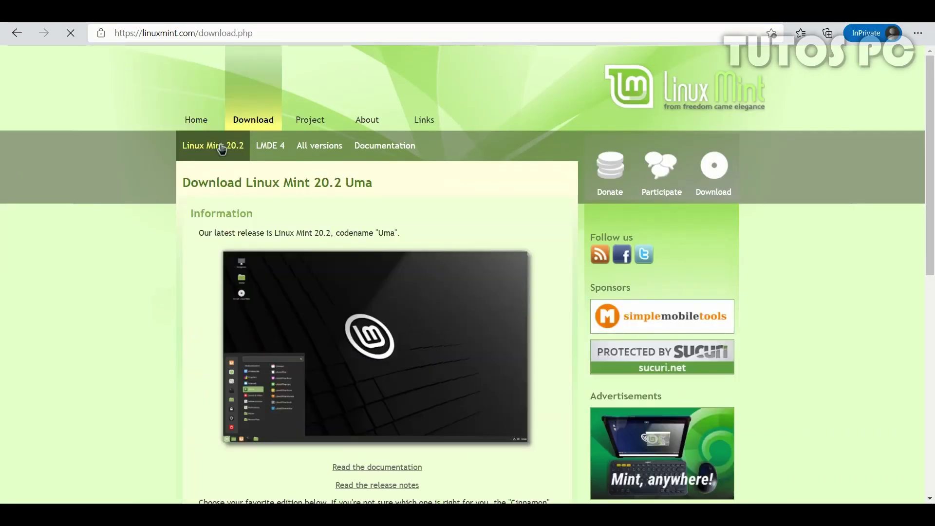
Step: Open the Cinnamon 64-bit edition page and select the Torrent link text
{"action": "scroll", "coordinate": [161, 243], "scroll_direction": "down", "scroll_amount": 5}
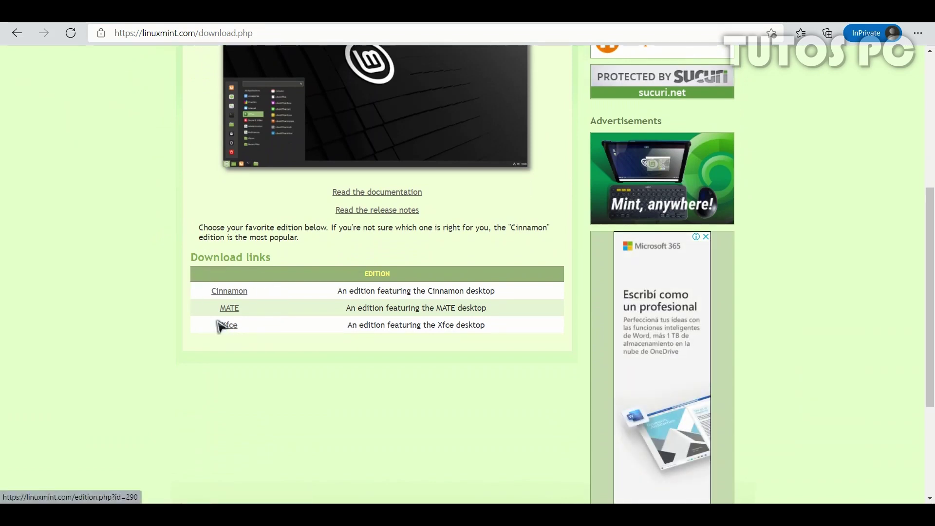
{"action": "left_click", "coordinate": [215, 293]}
{"action": "scroll", "coordinate": [138, 253], "scroll_direction": "down", "scroll_amount": 4}
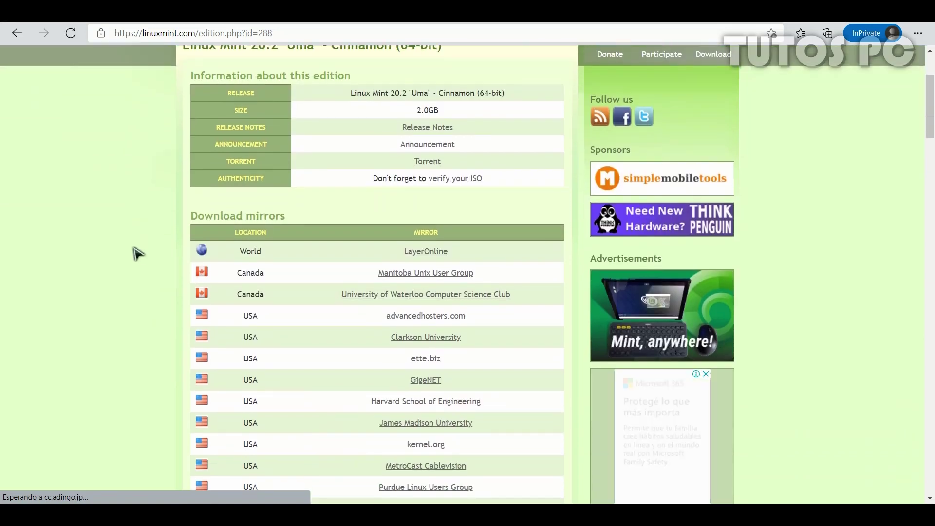
{"action": "scroll", "coordinate": [135, 253], "scroll_direction": "up", "scroll_amount": 4}
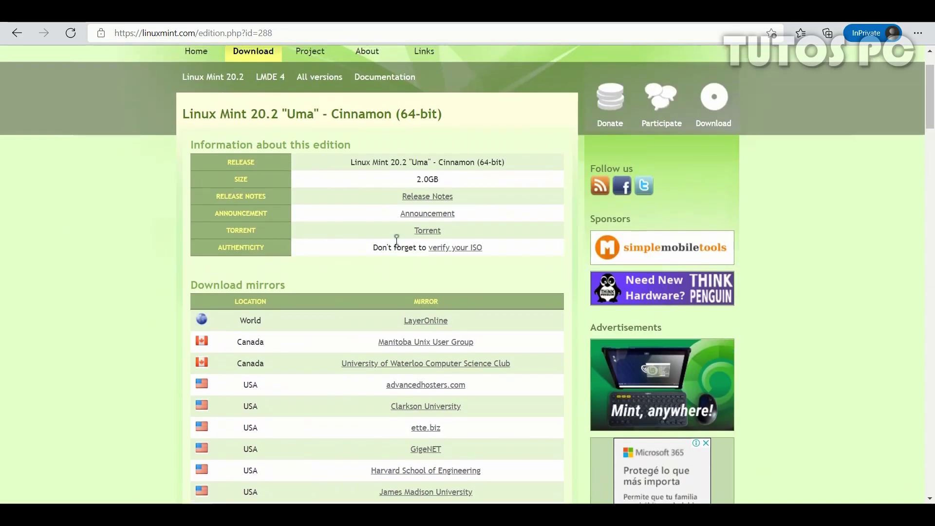
{"action": "left_click_drag", "start_coordinate": [412, 231], "coordinate": [443, 232]}
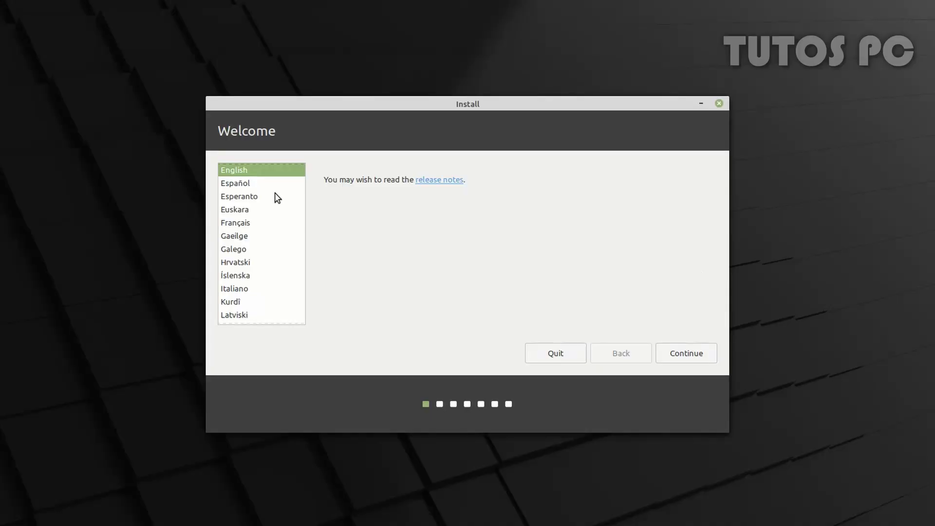
Step: Choose Español, keep the keyboard layout, and opt in to installing multimedia codecs
{"action": "left_click", "coordinate": [229, 180]}
{"action": "left_click", "coordinate": [677, 353]}
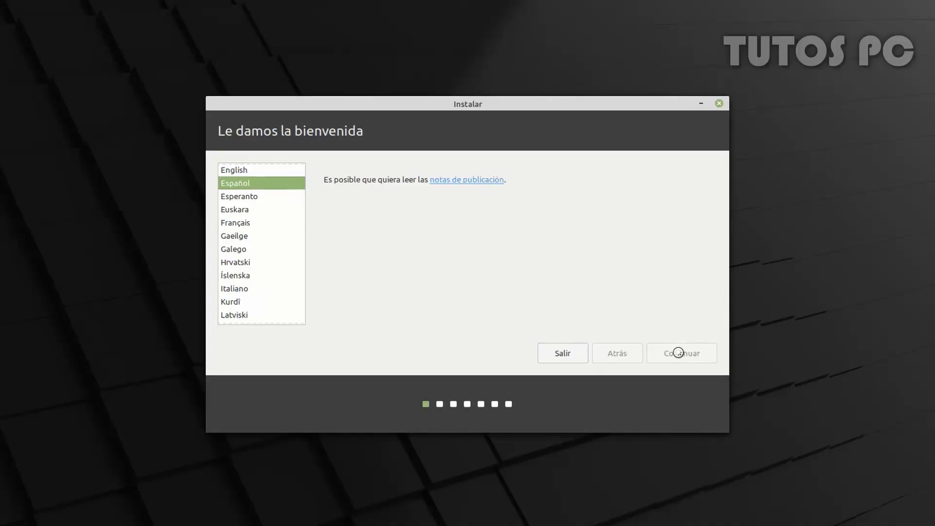
{"action": "left_click", "coordinate": [679, 354]}
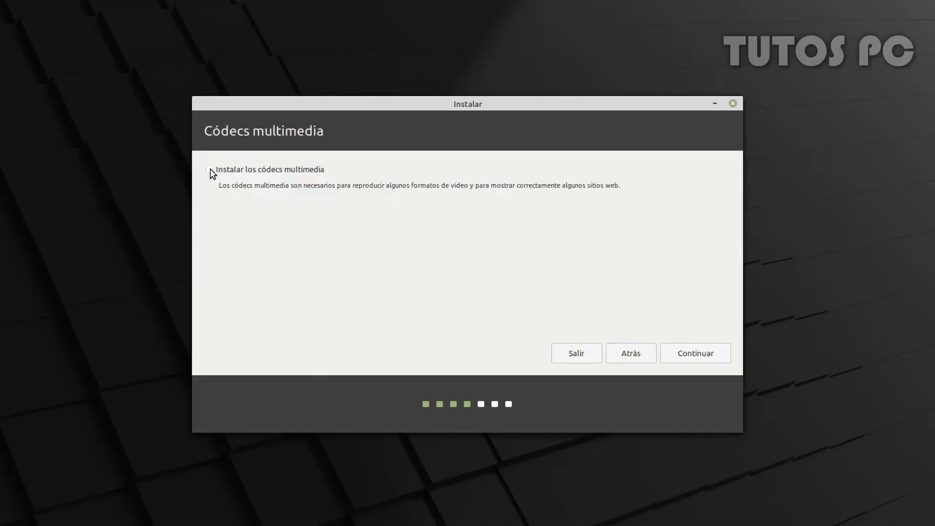
{"action": "left_click", "coordinate": [212, 171]}
{"action": "left_click", "coordinate": [703, 349]}
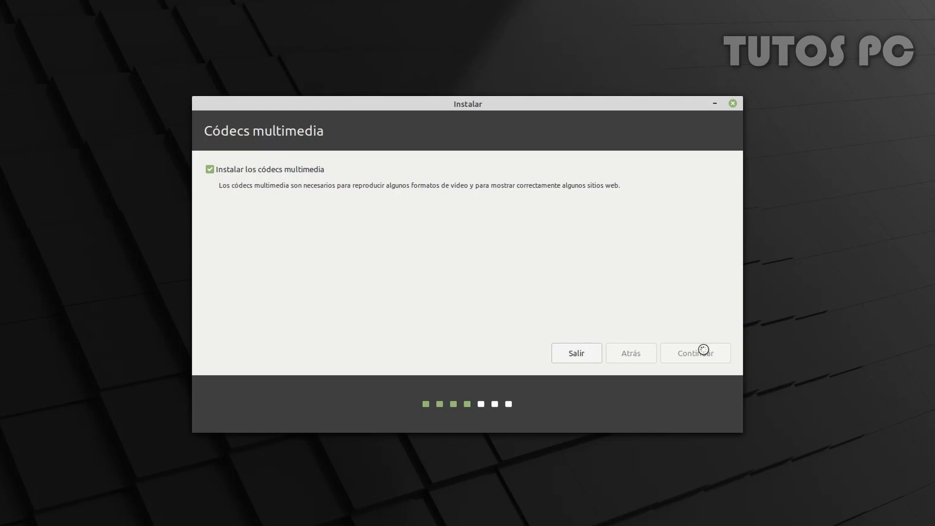
Step: Erase the whole disk for Linux Mint, confirm the partition changes, and accept the time zone
{"action": "left_click", "coordinate": [674, 353]}
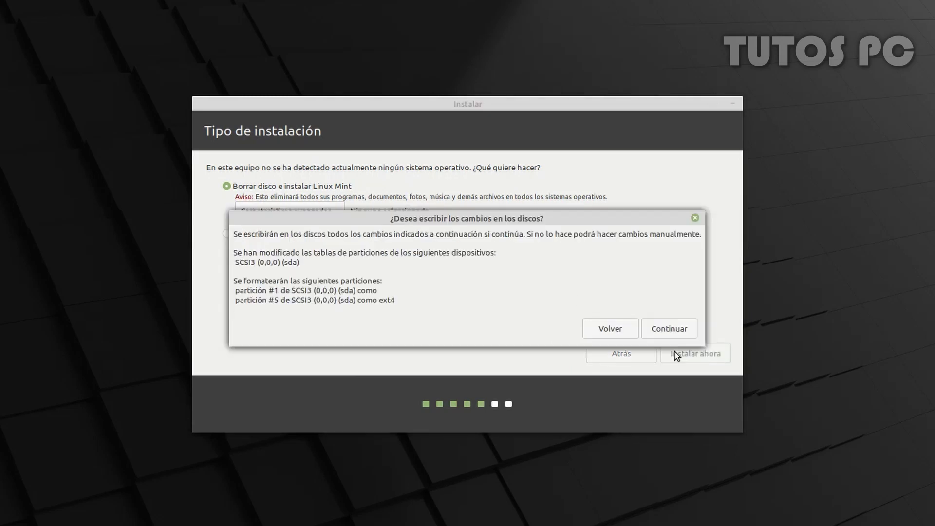
{"action": "left_click", "coordinate": [669, 328]}
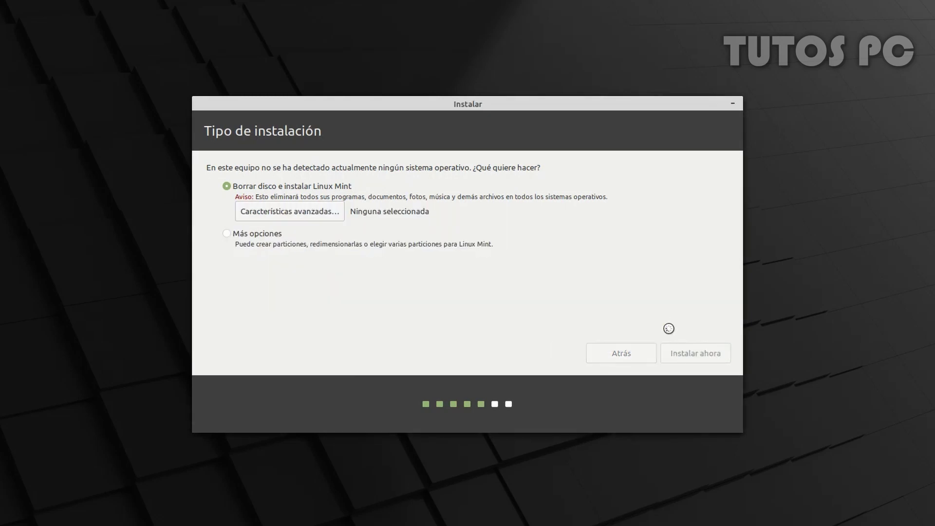
{"action": "left_click", "coordinate": [712, 350]}
Step: Enter the user's name and a password, confirm it, and start copying files
{"action": "type", "text": "Tutos "}
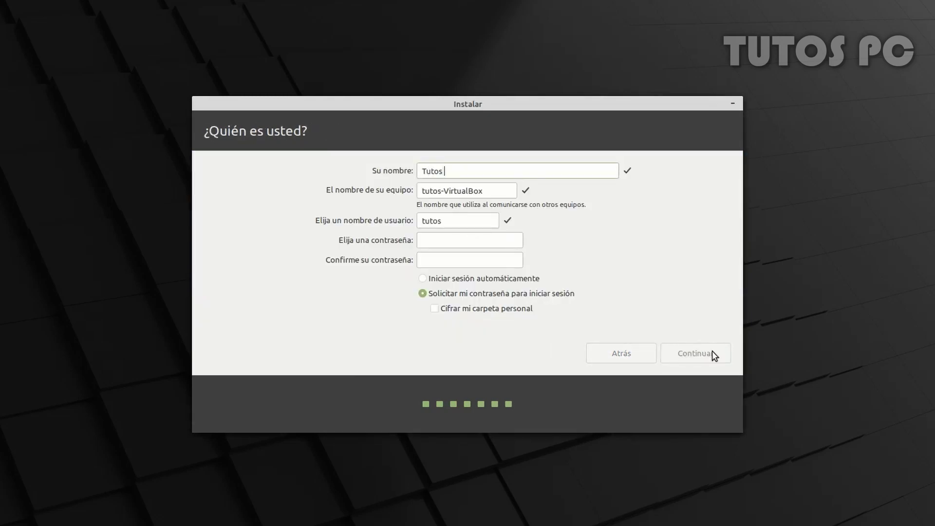
{"action": "type", "text": "PC"}
{"action": "left_click", "coordinate": [476, 239]}
{"action": "left_click", "coordinate": [475, 263]}
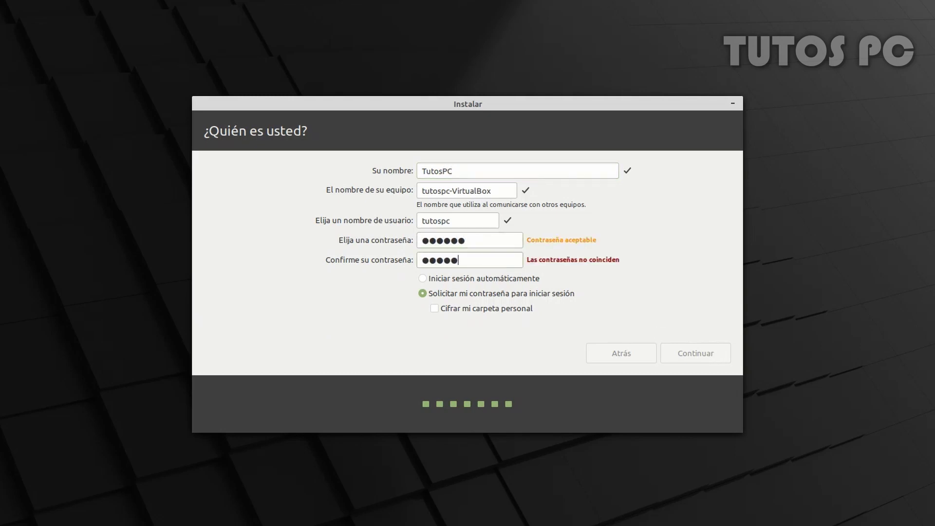
{"action": "left_click", "coordinate": [688, 352]}
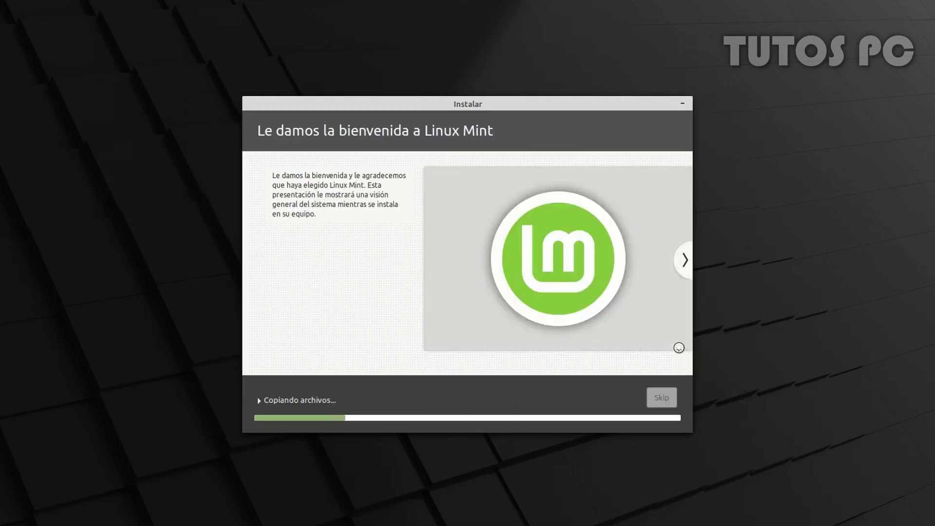
Step: Advance the slideshow through ten slides, from web browsing to keeping the system updated
{"action": "left_click", "coordinate": [689, 276]}
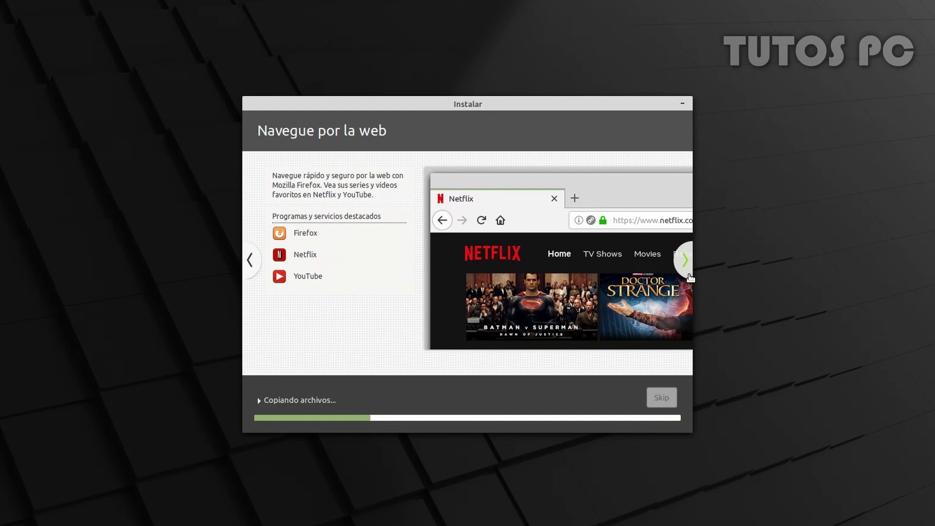
{"action": "left_click", "coordinate": [690, 276]}
{"action": "left_click", "coordinate": [690, 276]}
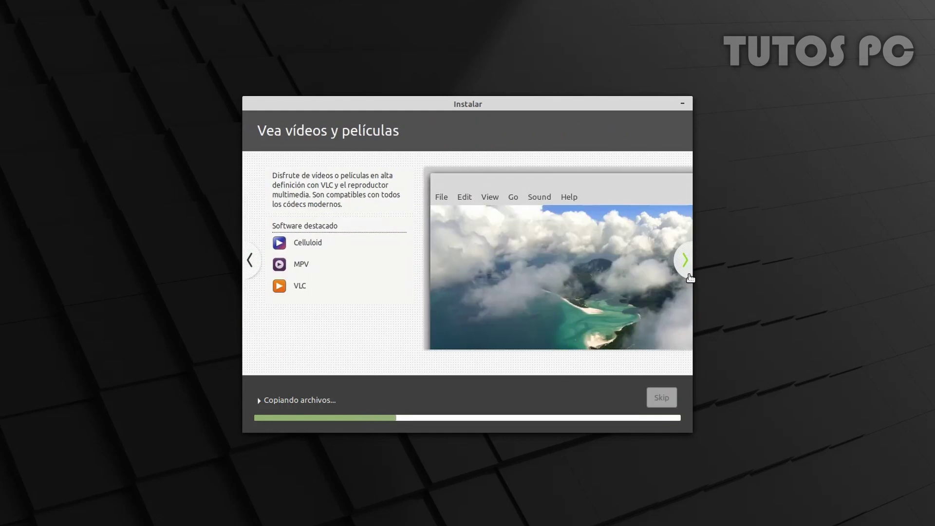
{"action": "left_click", "coordinate": [690, 277]}
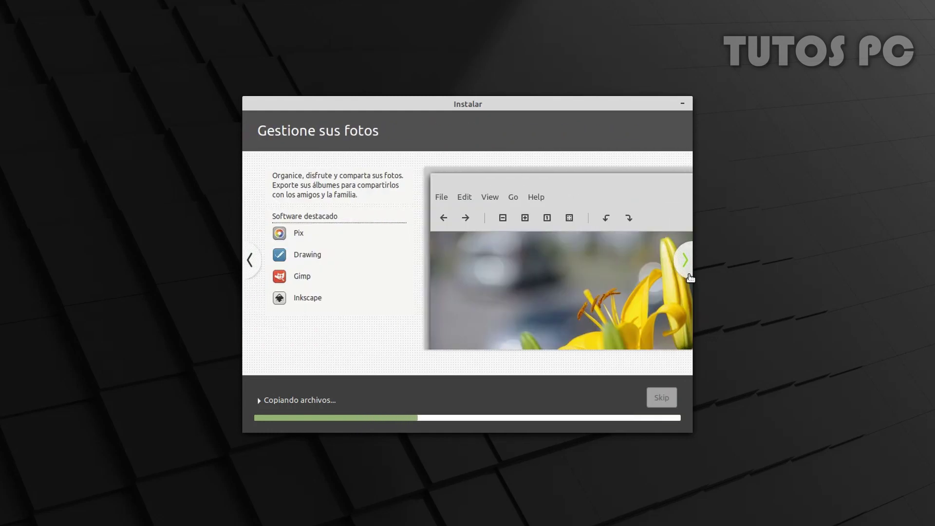
{"action": "left_click", "coordinate": [690, 275]}
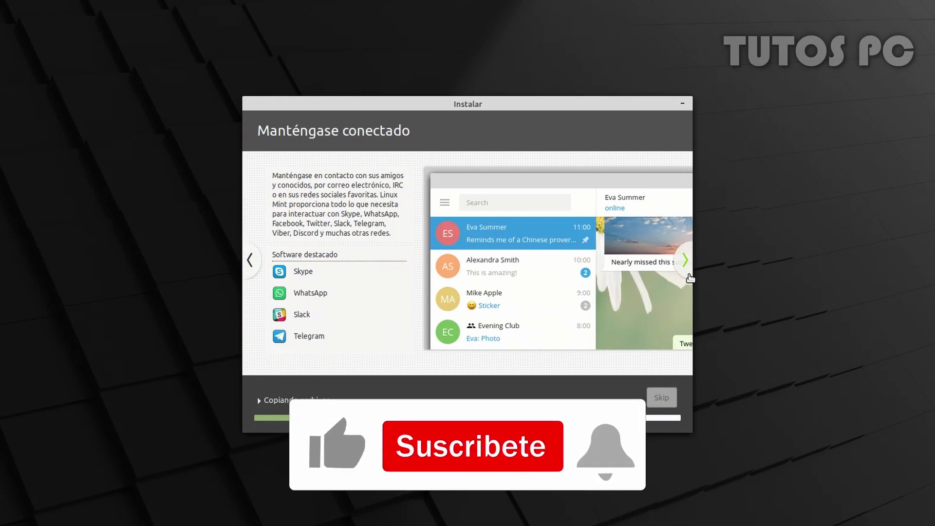
{"action": "left_click", "coordinate": [690, 276]}
{"action": "left_click", "coordinate": [690, 275]}
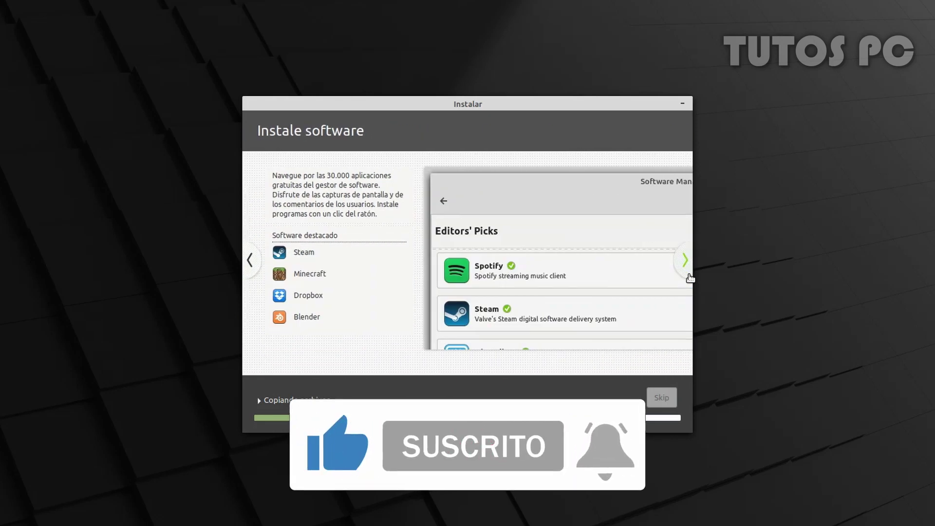
{"action": "left_click", "coordinate": [690, 276]}
{"action": "left_click", "coordinate": [689, 276]}
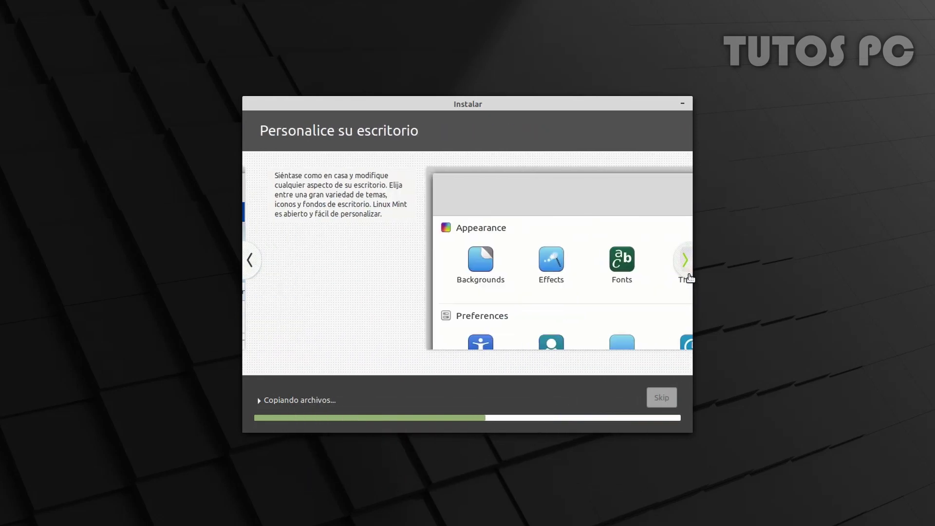
{"action": "left_click", "coordinate": [690, 276]}
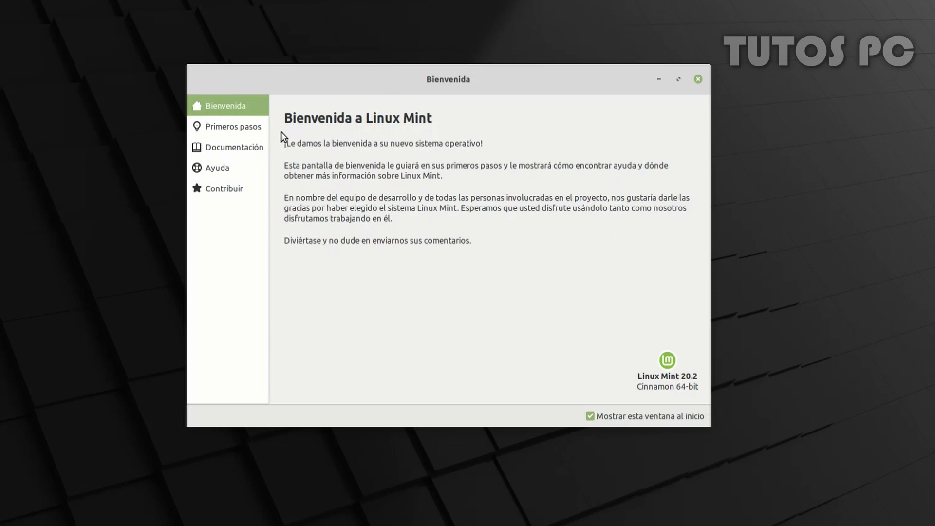
Step: Open Primeros pasos and flip the Colores del escritorio switch to dark
{"action": "left_click", "coordinate": [243, 128]}
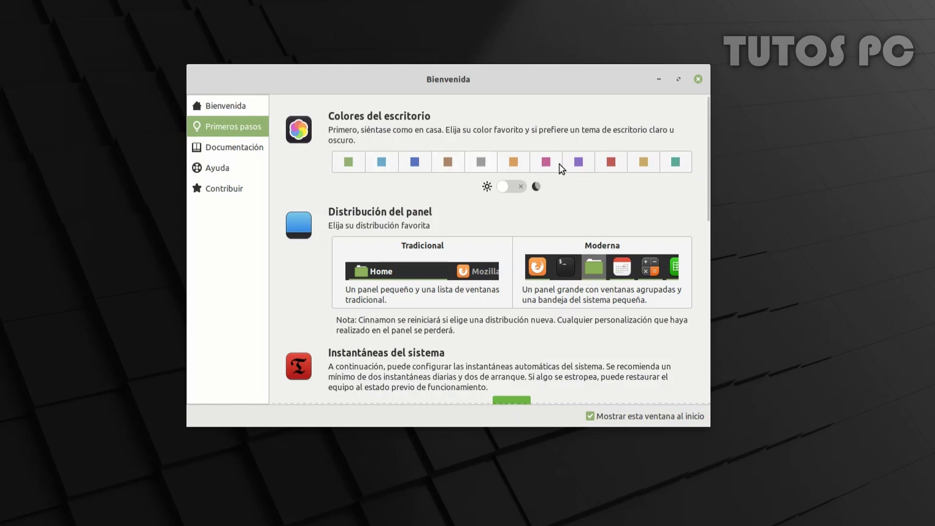
{"action": "left_click", "coordinate": [521, 188]}
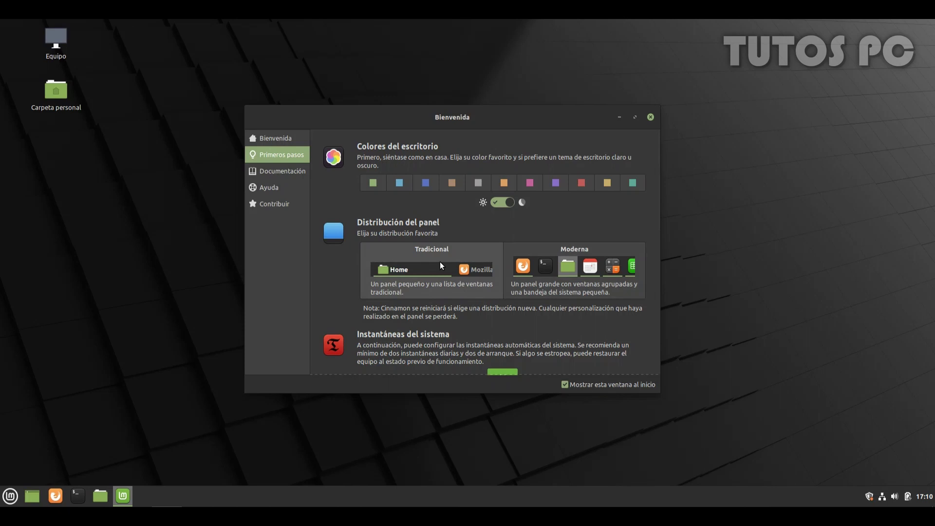
Step: Choose the Tradicional panel layout, then scroll Primeros pasos down to the Cortafuegos section
{"action": "left_click", "coordinate": [441, 267]}
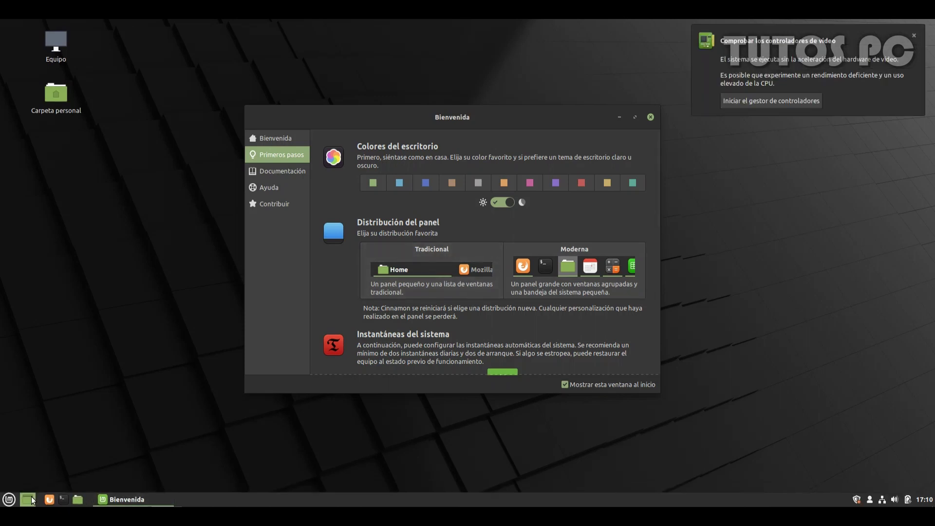
{"action": "mouse_move", "coordinate": [150, 500]}
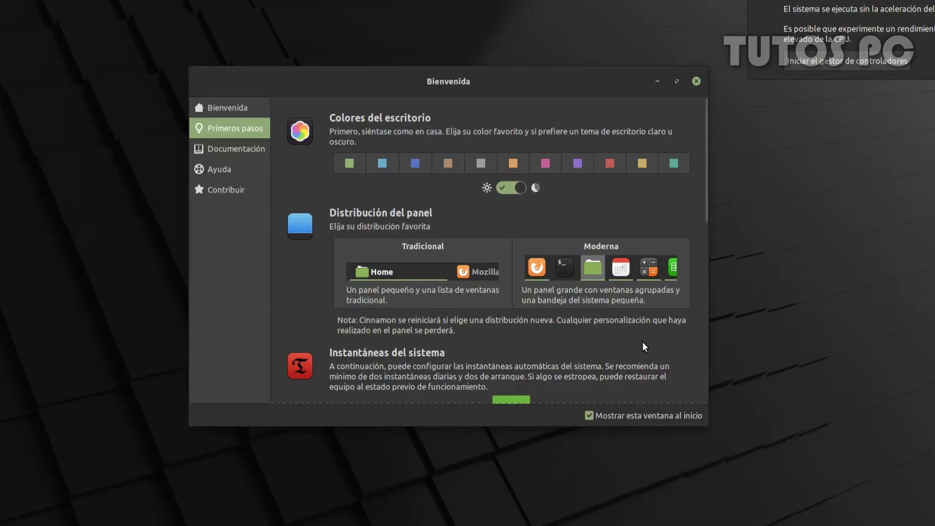
{"action": "scroll", "coordinate": [607, 325], "scroll_direction": "down", "scroll_amount": 2}
{"action": "scroll", "coordinate": [642, 342], "scroll_direction": "down", "scroll_amount": 3}
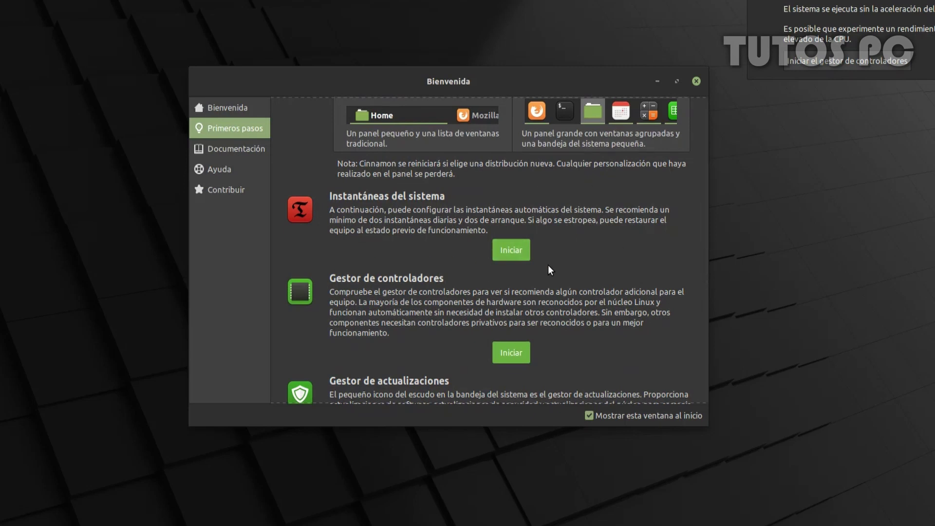
{"action": "scroll", "coordinate": [549, 266], "scroll_direction": "down", "scroll_amount": 4}
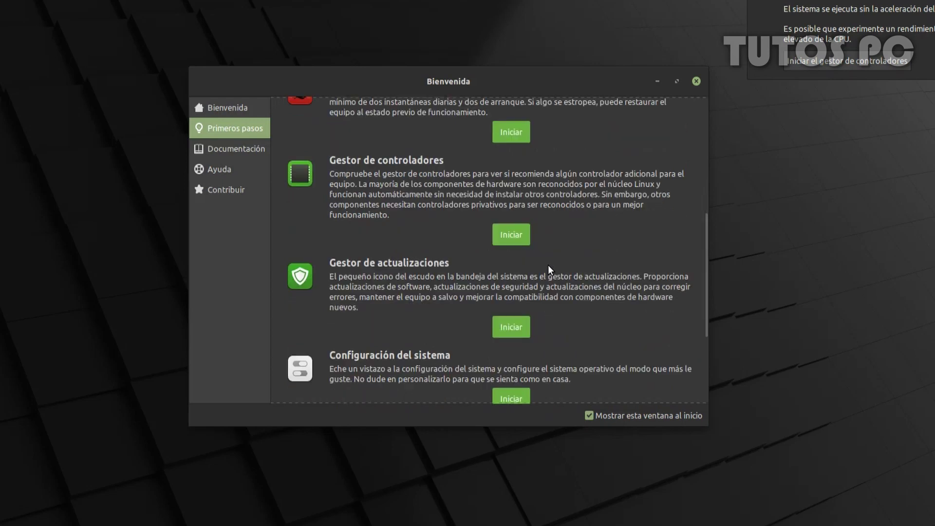
{"action": "scroll", "coordinate": [549, 266], "scroll_direction": "down", "scroll_amount": 3}
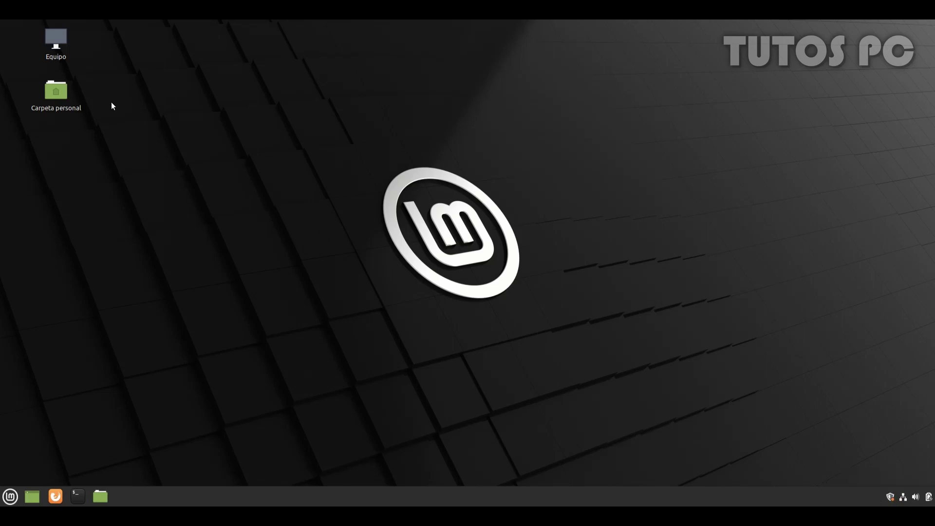
Step: Open Carpeta personal, then bring up the Mint menu on the Accesorios category
{"action": "double_click", "coordinate": [63, 94]}
{"action": "left_click", "coordinate": [10, 496]}
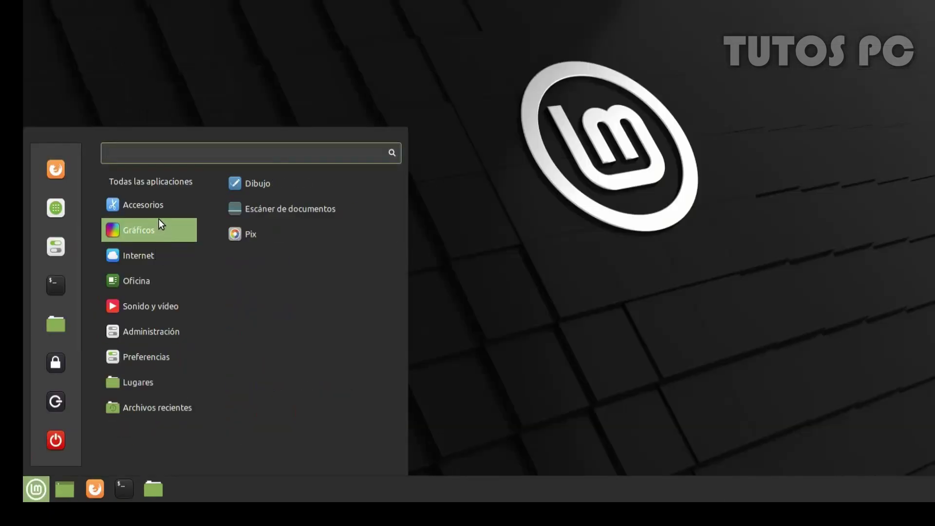
{"action": "mouse_move", "coordinate": [93, 278]}
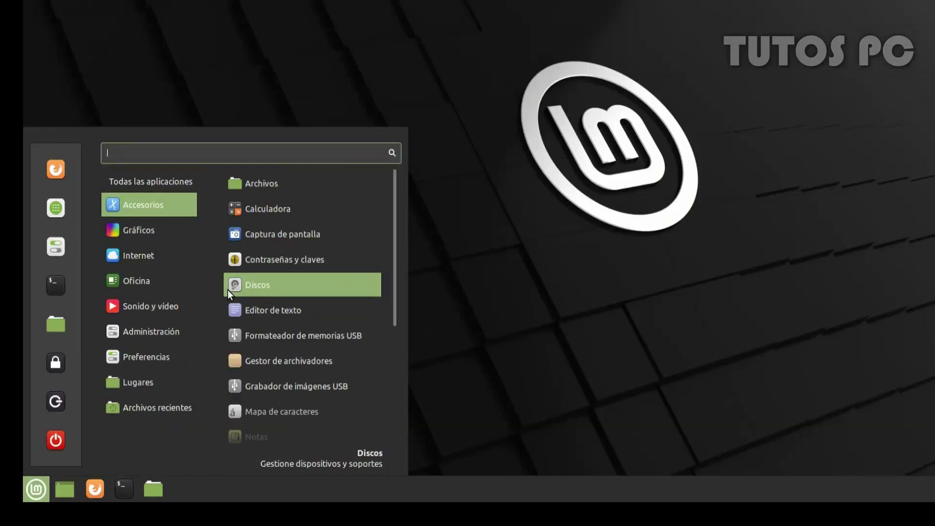
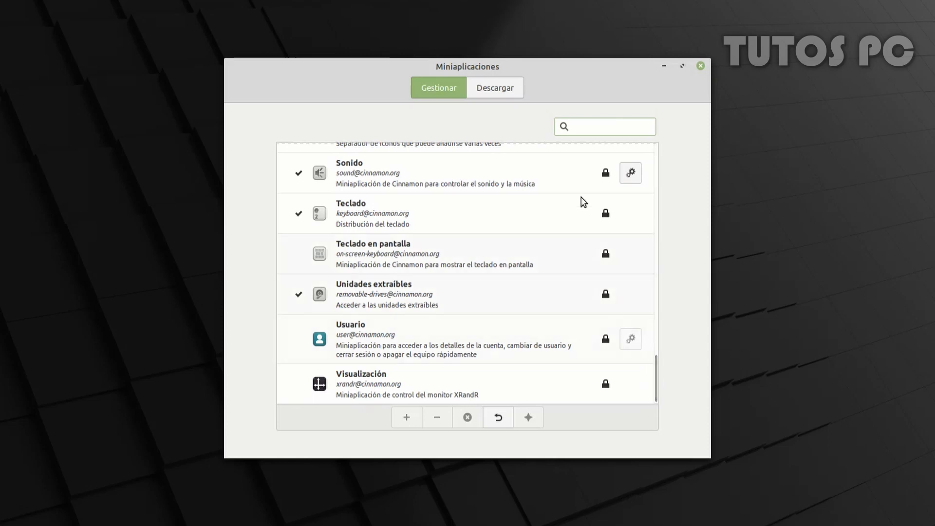
Step: Download the Cinnamenu applet, add it to the panel and try its menu
{"action": "left_click", "coordinate": [496, 95]}
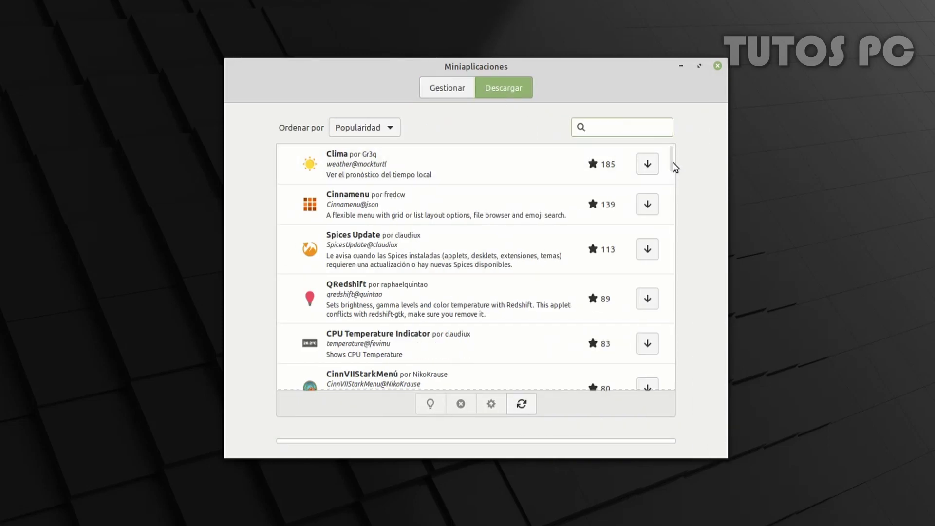
{"action": "left_click_drag", "start_coordinate": [674, 162], "coordinate": [672, 194]}
{"action": "scroll", "coordinate": [643, 210], "scroll_direction": "down", "scroll_amount": 4}
{"action": "scroll", "coordinate": [643, 210], "scroll_direction": "down", "scroll_amount": 15}
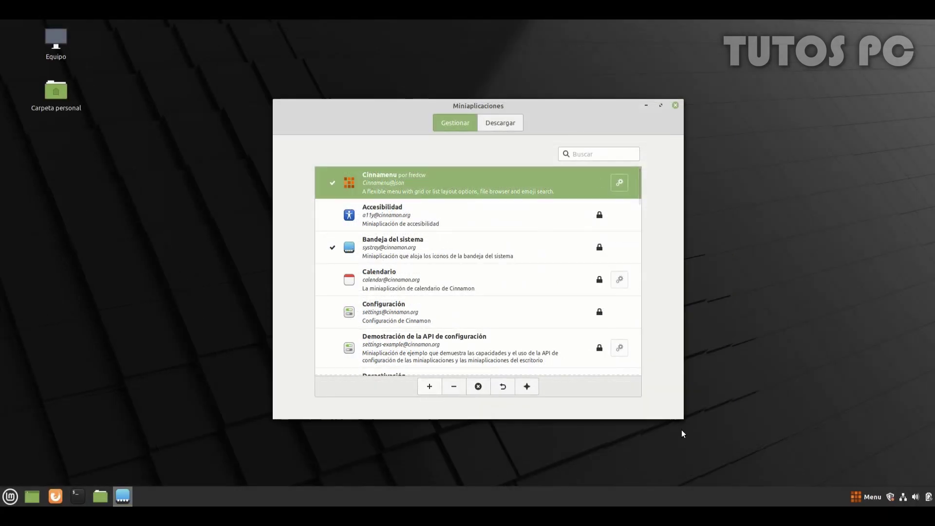
{"action": "left_click", "coordinate": [865, 497]}
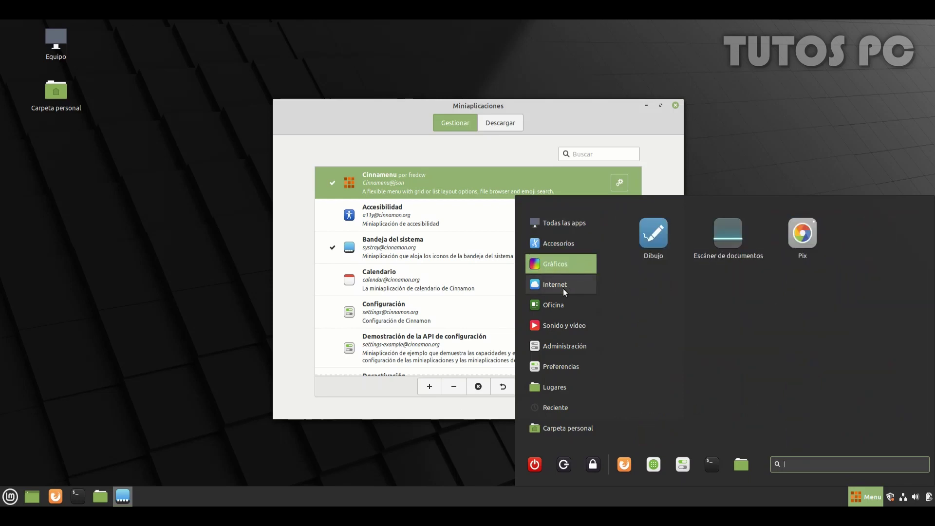
{"action": "mouse_move", "coordinate": [563, 288]}
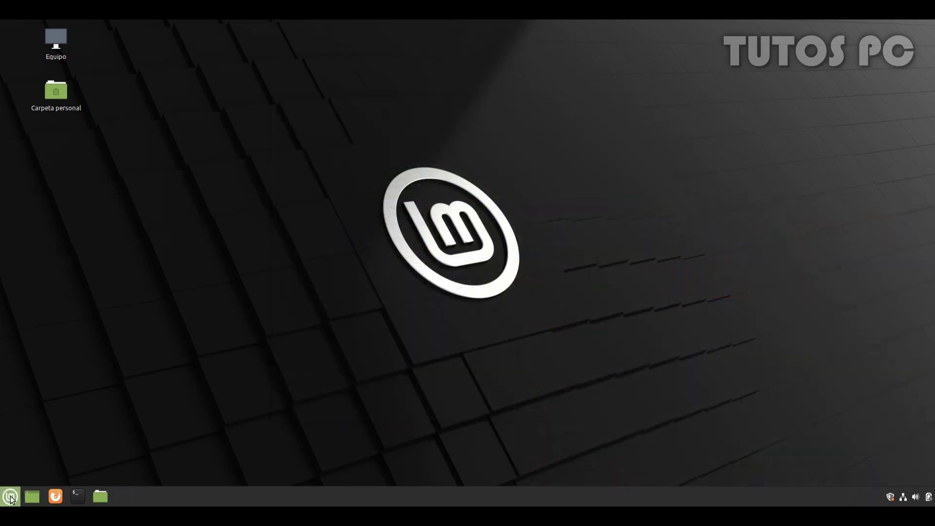
Step: Launch System Settings from the Mint menu and go to the Temas page under Apariencia
{"action": "left_click", "coordinate": [11, 496]}
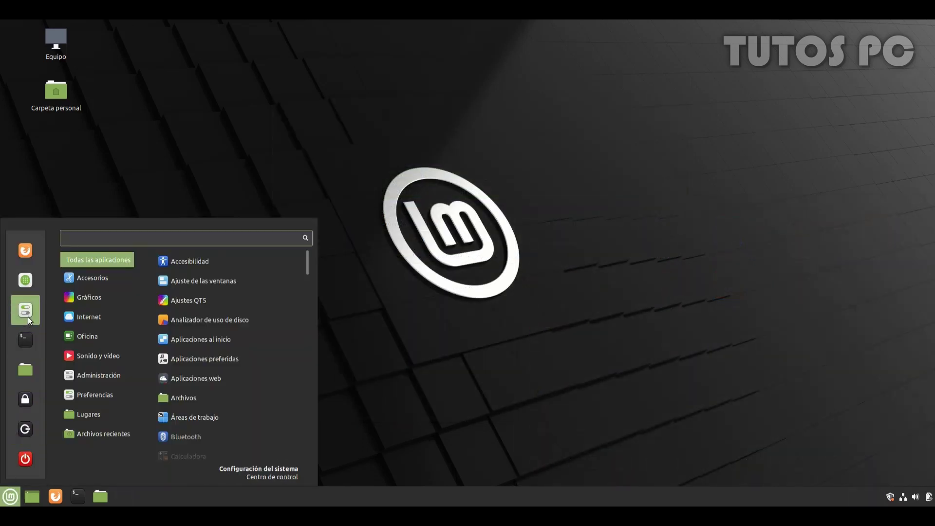
{"action": "left_click", "coordinate": [28, 316]}
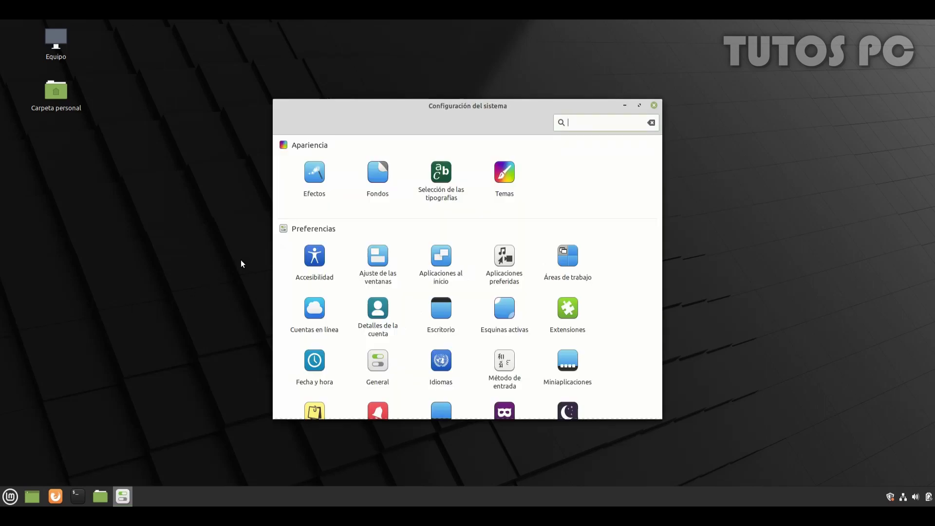
{"action": "mouse_move", "coordinate": [660, 151]}
{"action": "left_mouse_down"}
{"action": "mouse_move", "coordinate": [658, 228]}
{"action": "mouse_move", "coordinate": [641, 292]}
{"action": "mouse_move", "coordinate": [647, 324]}
{"action": "mouse_move", "coordinate": [630, 265]}
{"action": "mouse_move", "coordinate": [650, 146]}
{"action": "left_mouse_up"}
{"action": "left_click", "coordinate": [507, 175]}
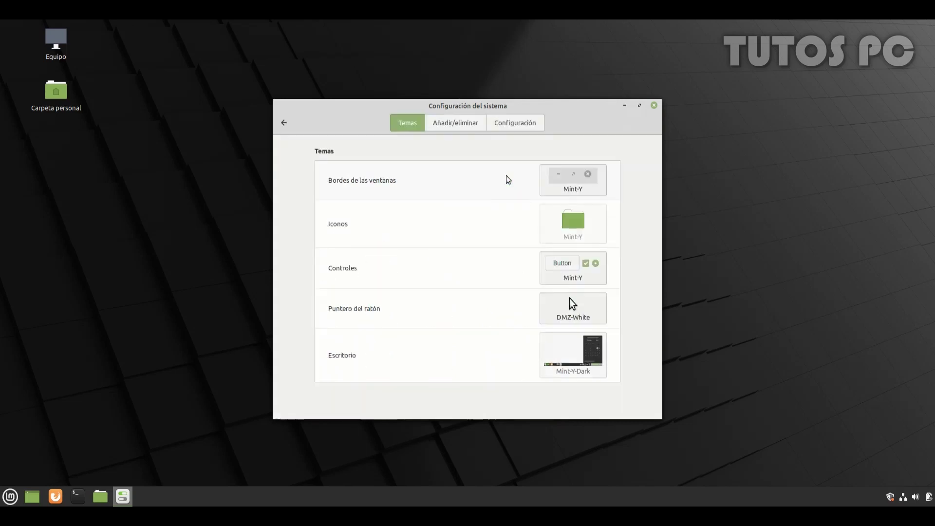
{"action": "left_click", "coordinate": [584, 188]}
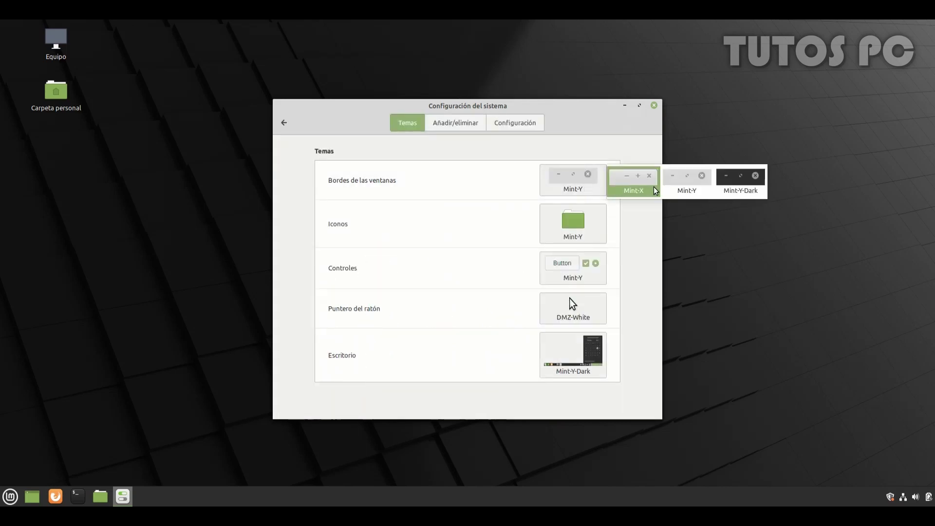
{"action": "left_click", "coordinate": [590, 226]}
{"action": "left_click", "coordinate": [589, 225]}
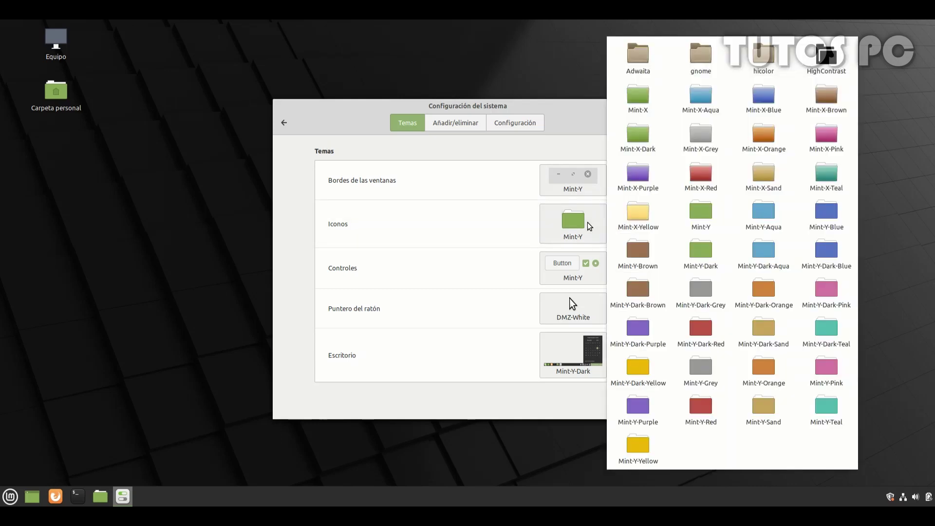
{"action": "left_click", "coordinate": [594, 274]}
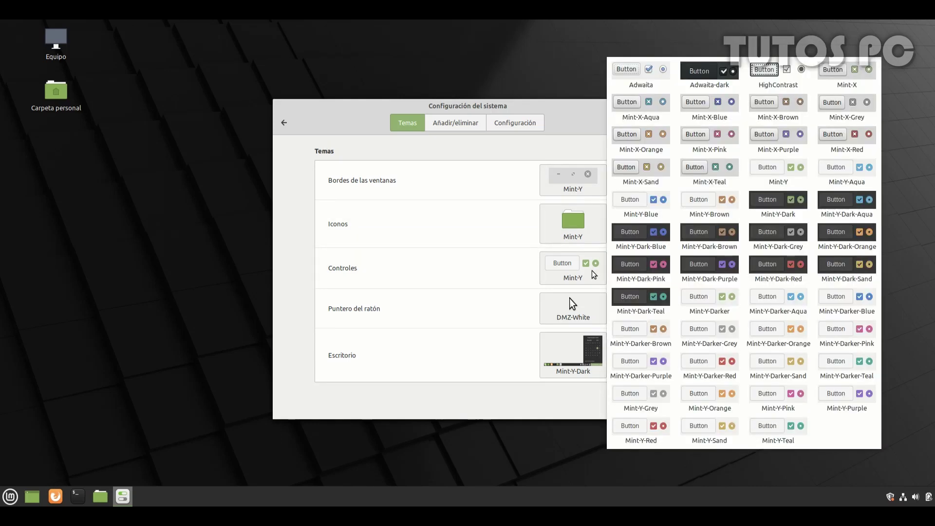
{"action": "left_click", "coordinate": [586, 315]}
{"action": "left_click", "coordinate": [585, 316]}
{"action": "left_click", "coordinate": [585, 353]}
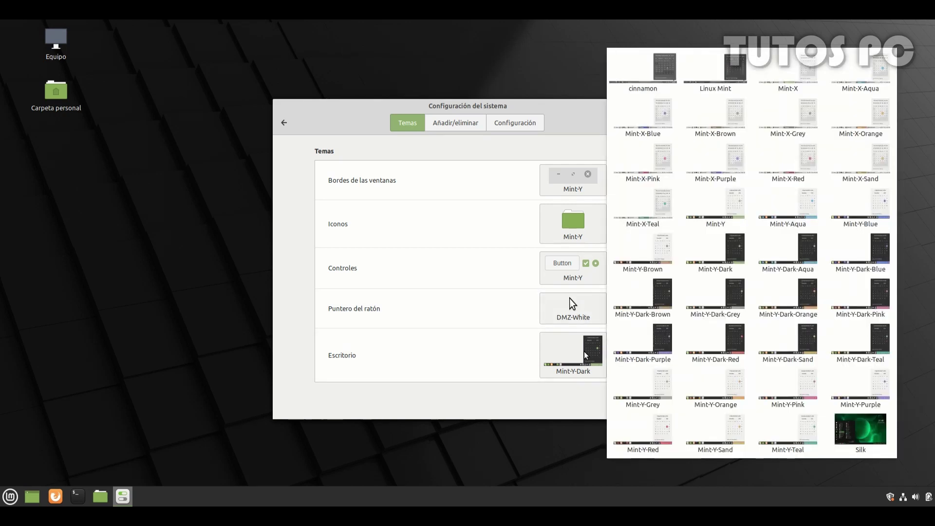
Step: Select Jet-Gray in the Añadir/eliminar list and open its Cinnamon Spices web page
{"action": "left_click", "coordinate": [454, 126]}
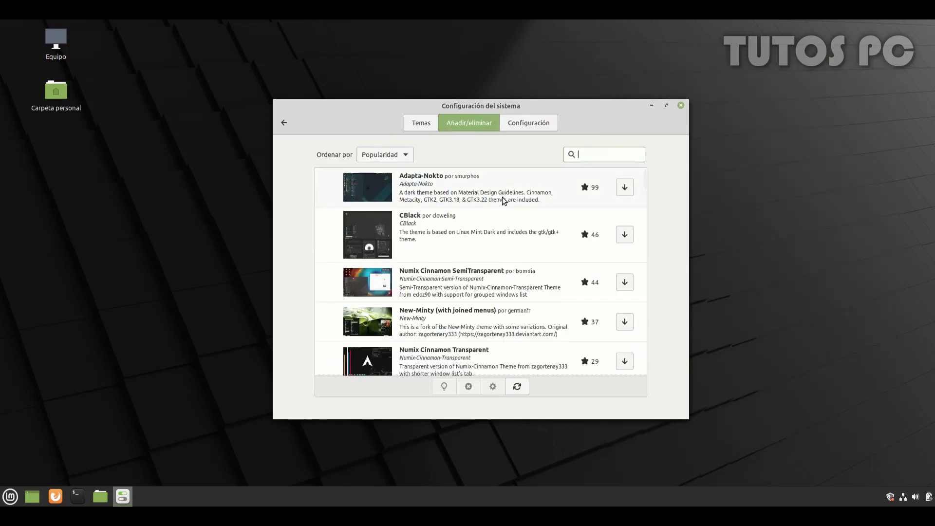
{"action": "scroll", "coordinate": [567, 244], "scroll_direction": "down", "scroll_amount": 5}
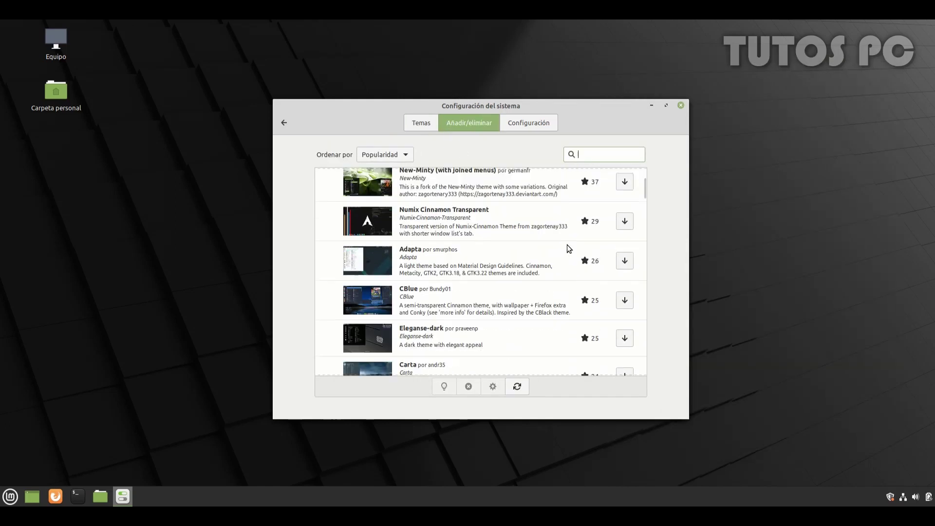
{"action": "scroll", "coordinate": [546, 303], "scroll_direction": "down", "scroll_amount": 5}
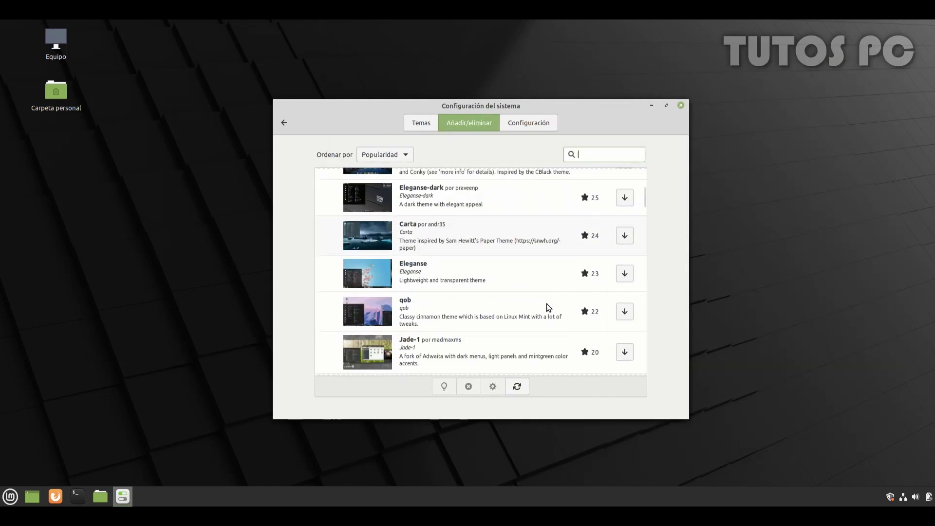
{"action": "scroll", "coordinate": [546, 303], "scroll_direction": "down", "scroll_amount": 5}
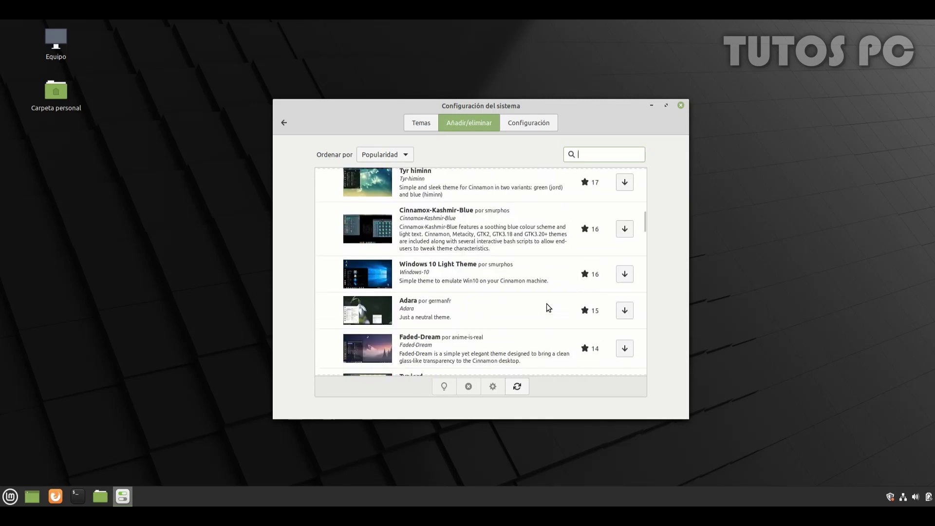
{"action": "scroll", "coordinate": [547, 304], "scroll_direction": "down", "scroll_amount": 5}
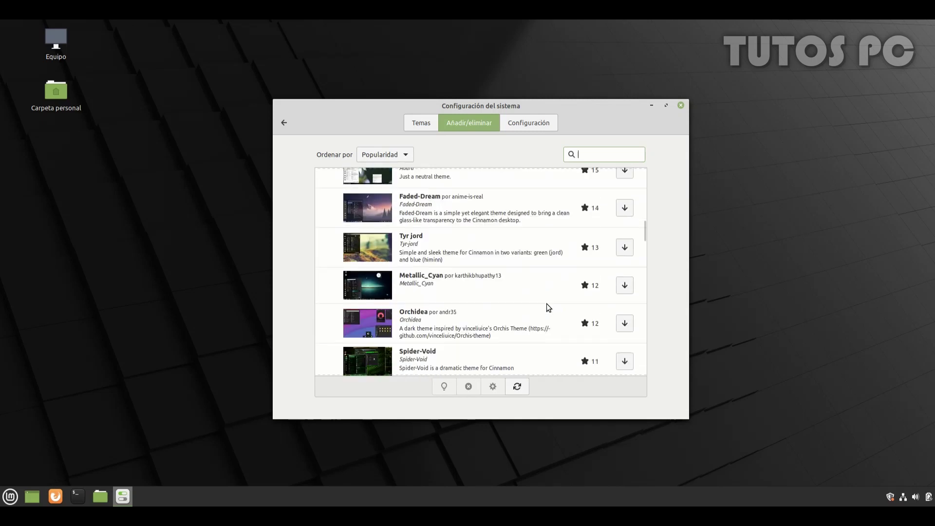
{"action": "scroll", "coordinate": [546, 308], "scroll_direction": "down", "scroll_amount": 5}
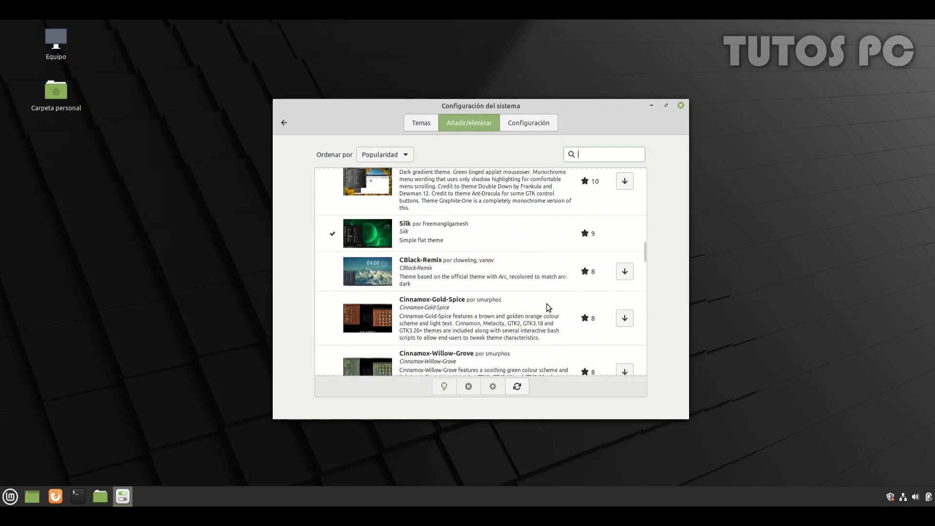
{"action": "scroll", "coordinate": [547, 307], "scroll_direction": "down", "scroll_amount": 2}
{"action": "scroll", "coordinate": [547, 303], "scroll_direction": "down", "scroll_amount": 2}
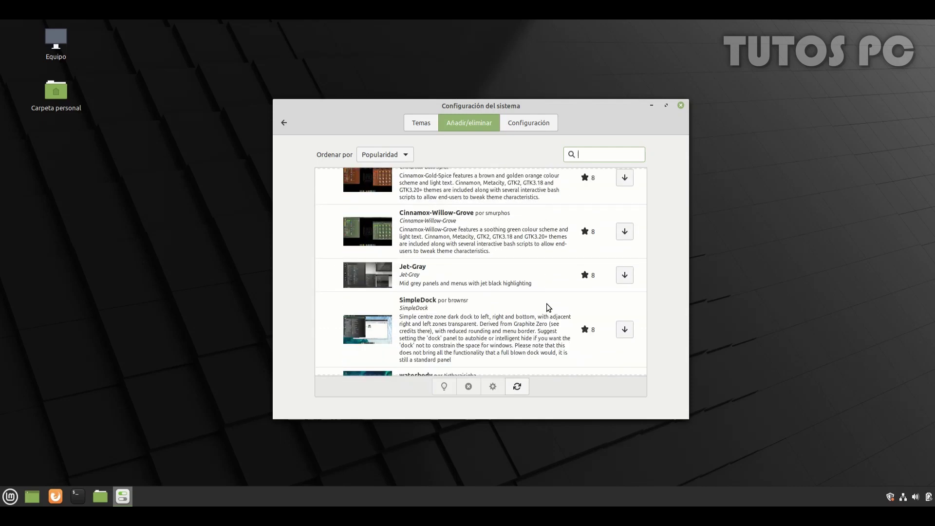
{"action": "left_click", "coordinate": [528, 282]}
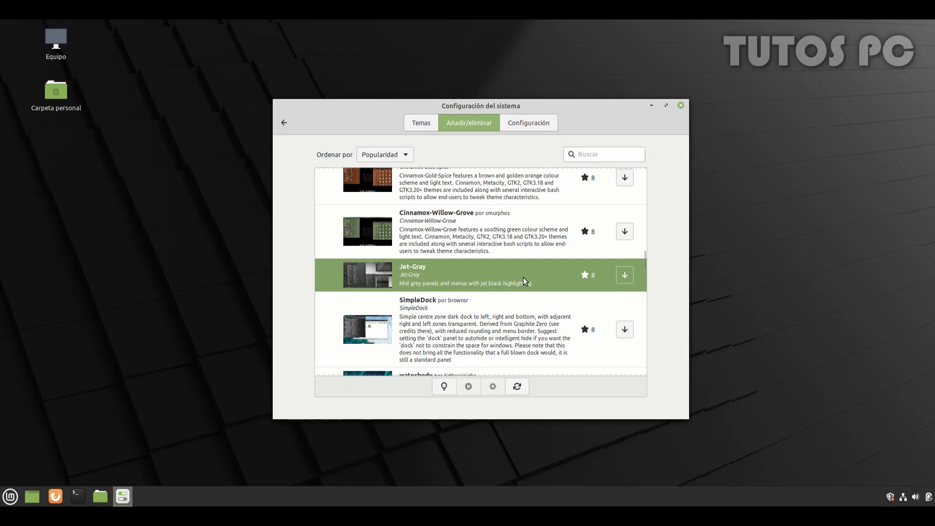
{"action": "left_click", "coordinate": [447, 386]}
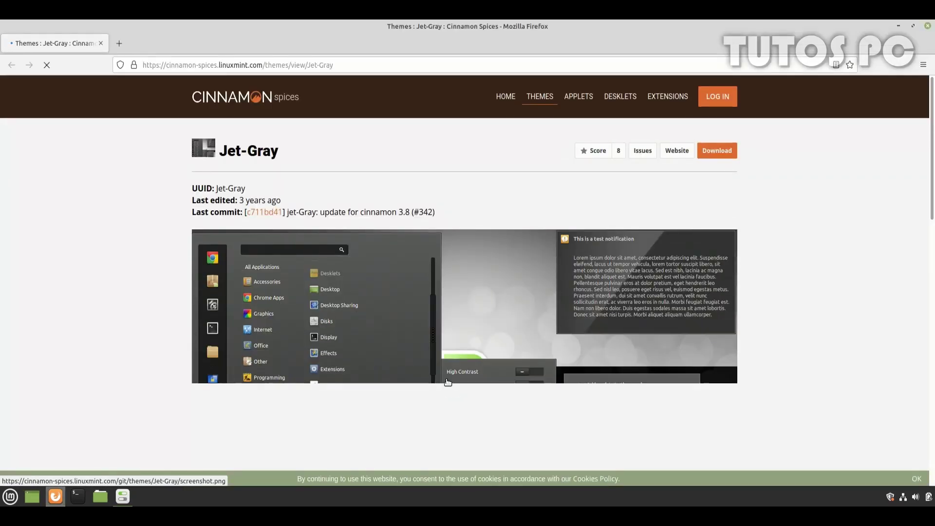
Step: Review the Jet-Gray page in Firefox, close the browser, and download the Jet-Gray theme
{"action": "scroll", "coordinate": [448, 382], "scroll_direction": "down", "scroll_amount": 5}
{"action": "scroll", "coordinate": [448, 382], "scroll_direction": "up", "scroll_amount": 5}
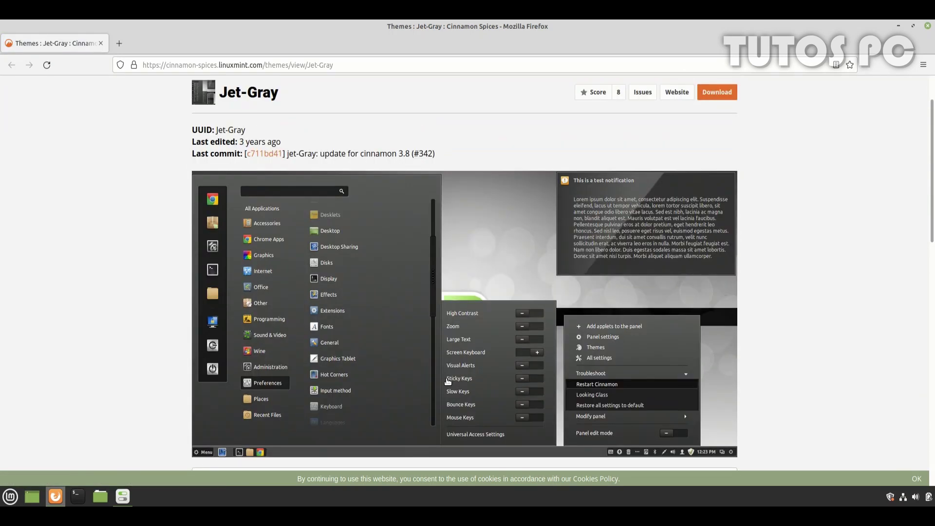
{"action": "scroll", "coordinate": [449, 382], "scroll_direction": "down", "scroll_amount": 3}
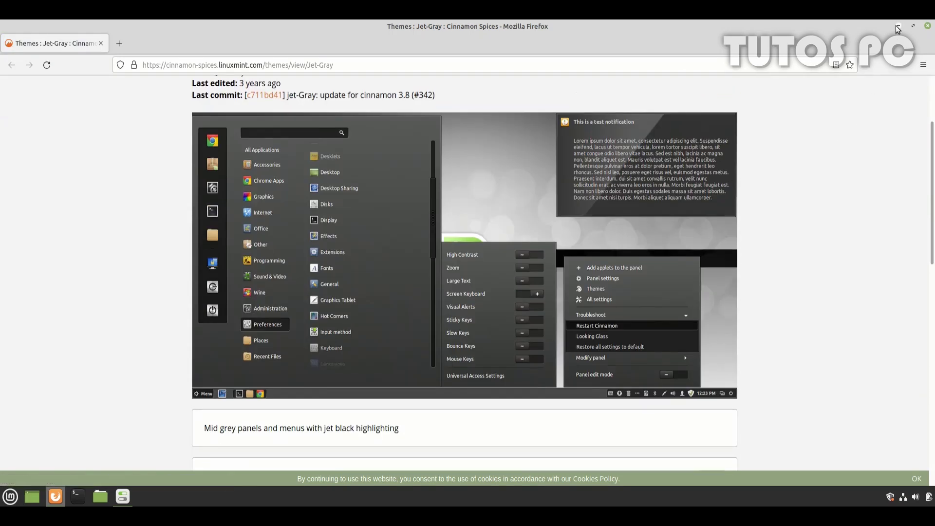
{"action": "left_click", "coordinate": [899, 25]}
{"action": "left_click", "coordinate": [629, 275]}
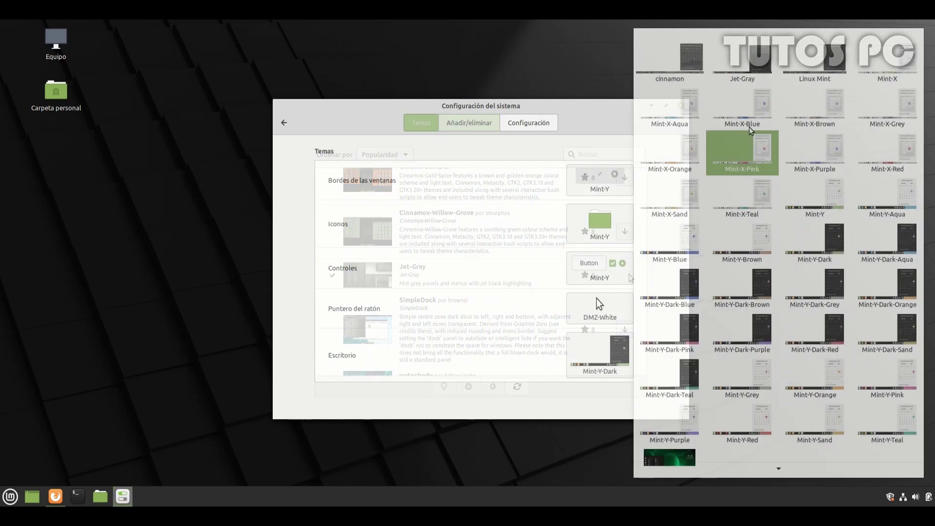
Step: Apply Jet-Gray as the Escritorio theme and check its gray styling in the main menu
{"action": "left_click", "coordinate": [755, 68]}
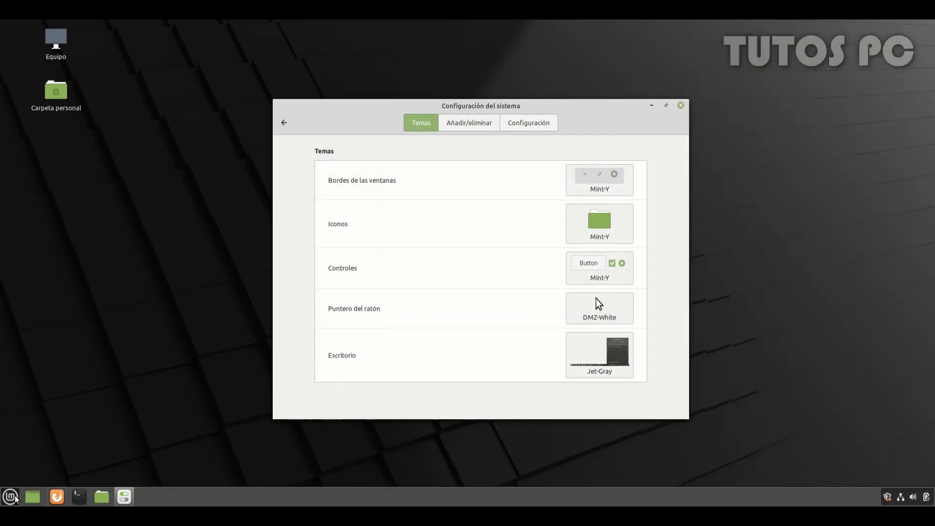
{"action": "left_click", "coordinate": [10, 496]}
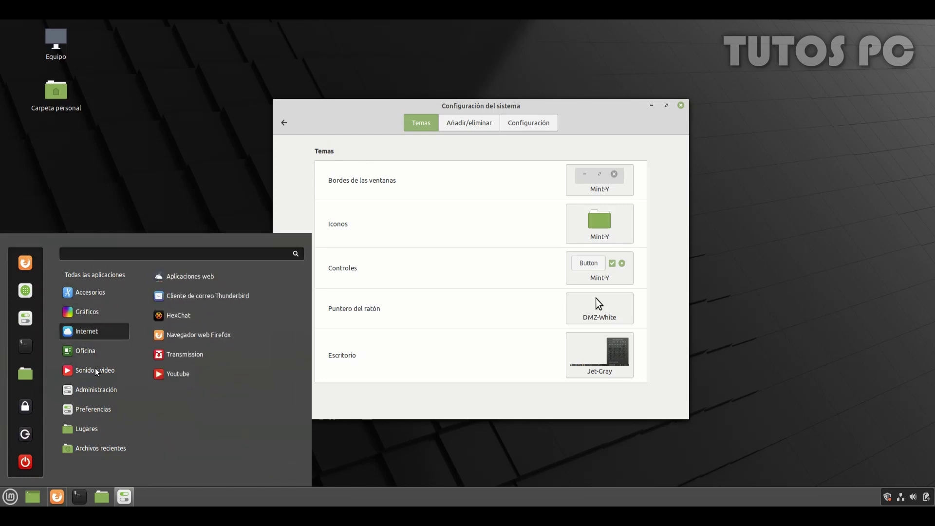
{"action": "mouse_move", "coordinate": [98, 414]}
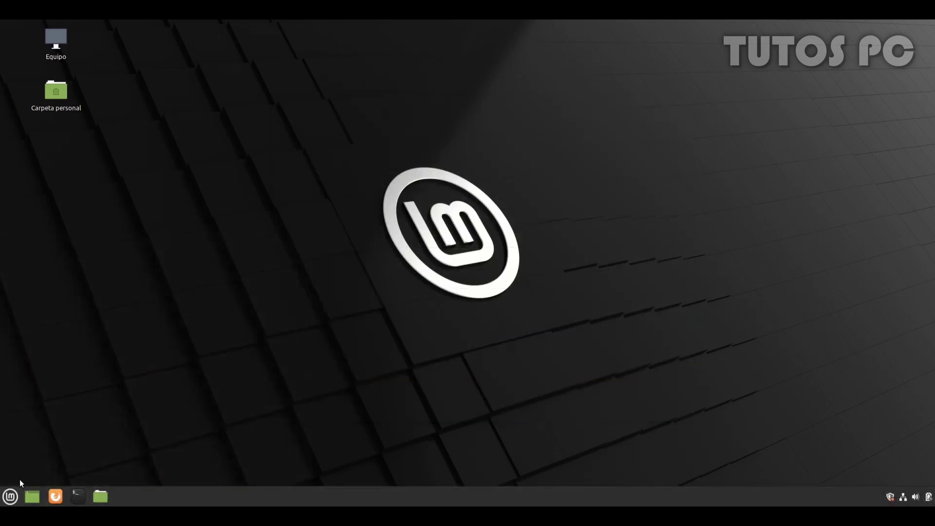
Step: Search 'molnit' to launch Monitor del sistema, then preview menu categories down to Oficina
{"action": "left_click", "coordinate": [16, 496]}
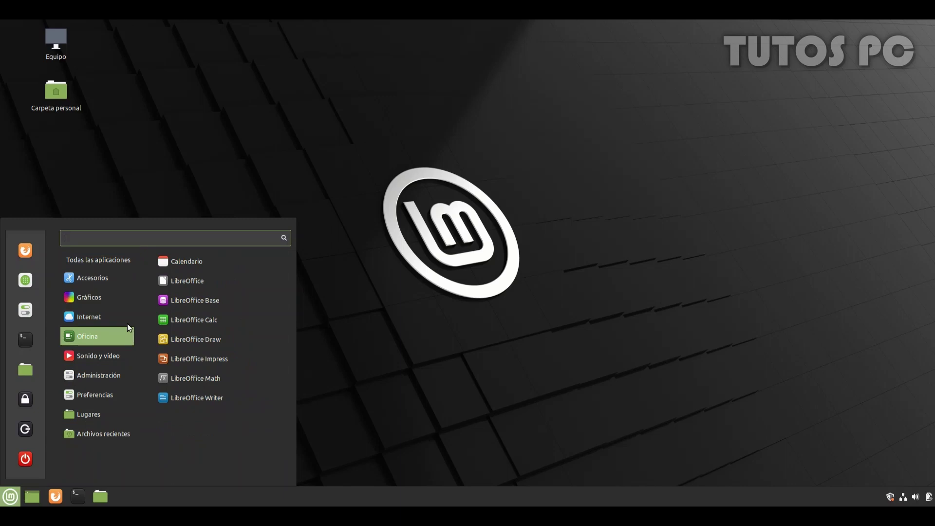
{"action": "type", "text": "molnit"}
{"action": "key", "text": "Return"}
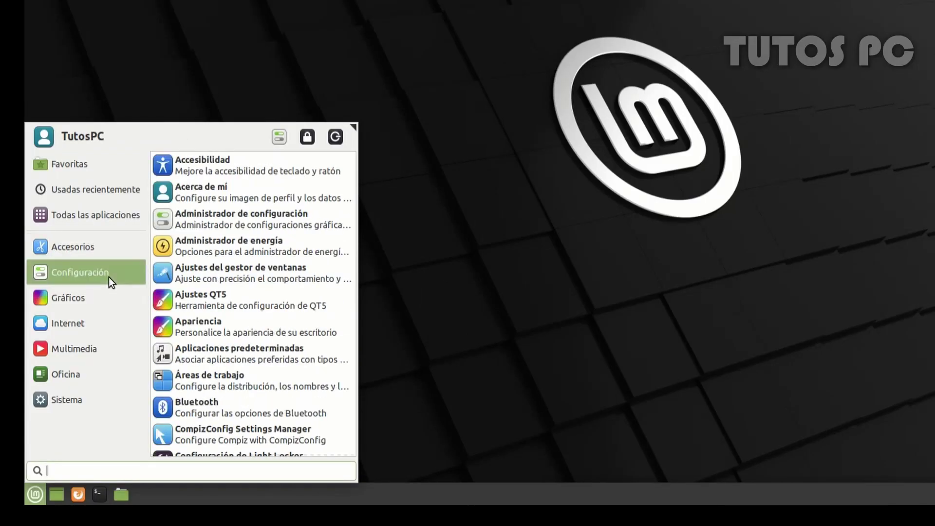
{"action": "mouse_move", "coordinate": [104, 325]}
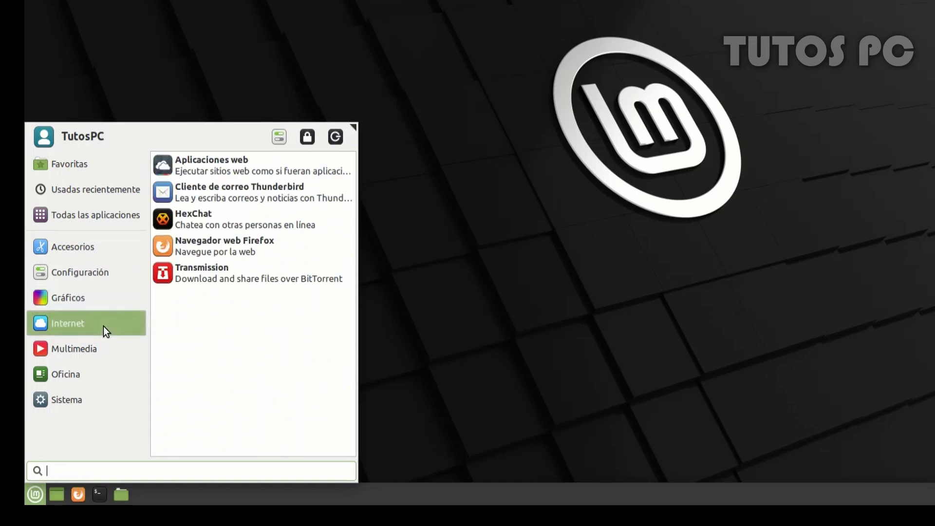
{"action": "mouse_move", "coordinate": [100, 375]}
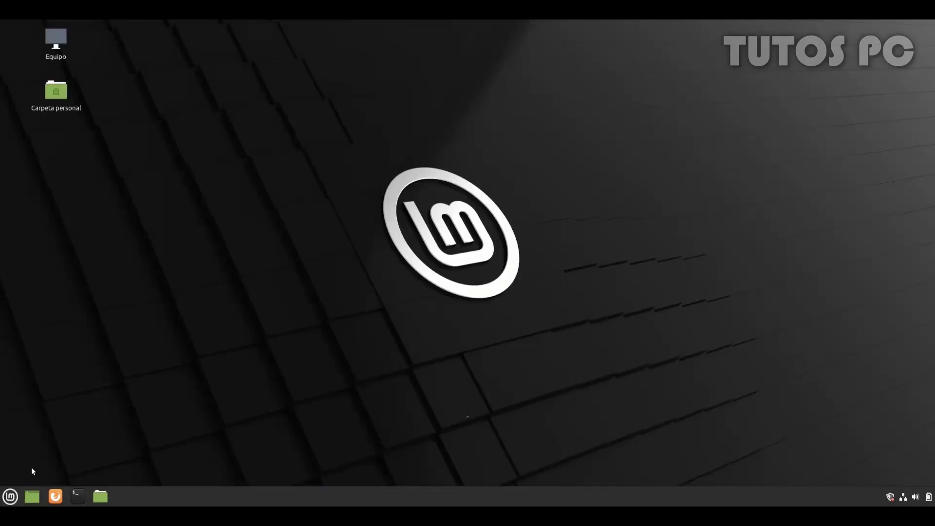
Step: Search 'time' in the Mint menu and launch Timeshift, confirming the administrator password
{"action": "left_click", "coordinate": [11, 497]}
{"action": "type", "text": "time"}
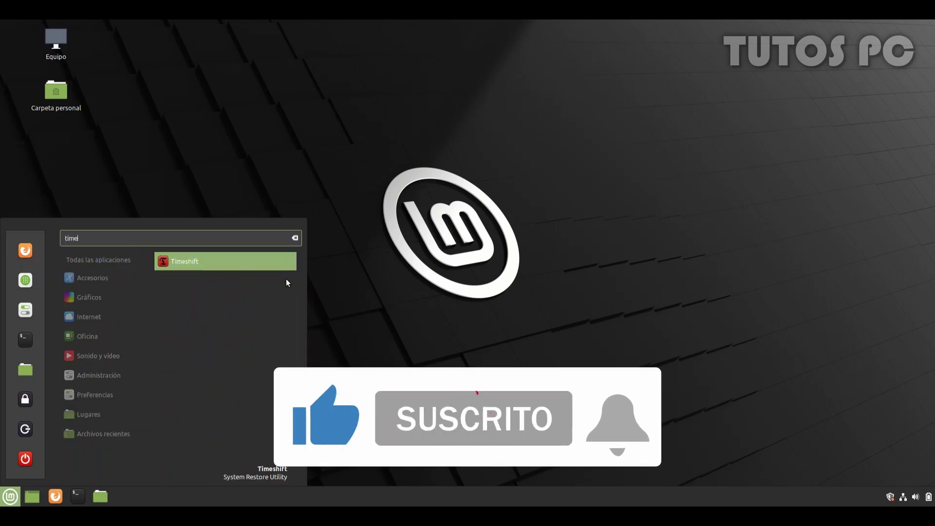
{"action": "left_click", "coordinate": [176, 261]}
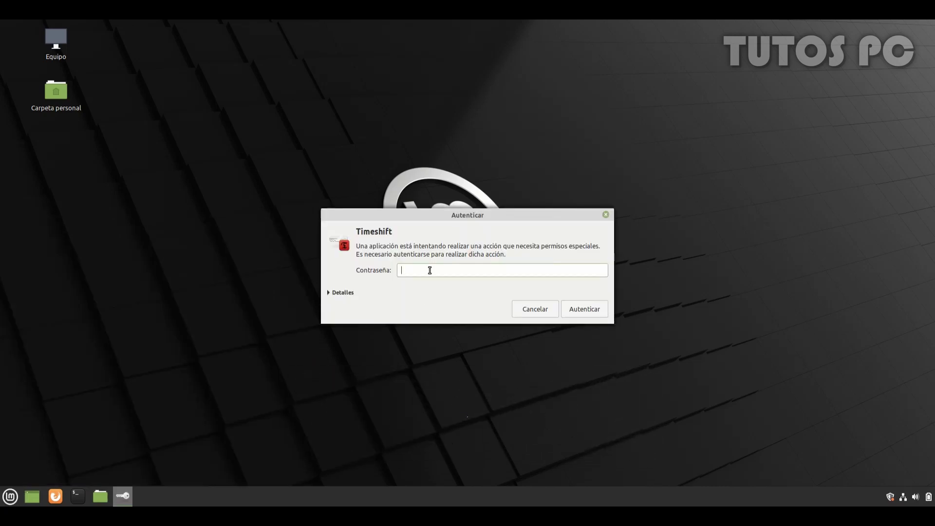
{"action": "key", "text": "Return"}
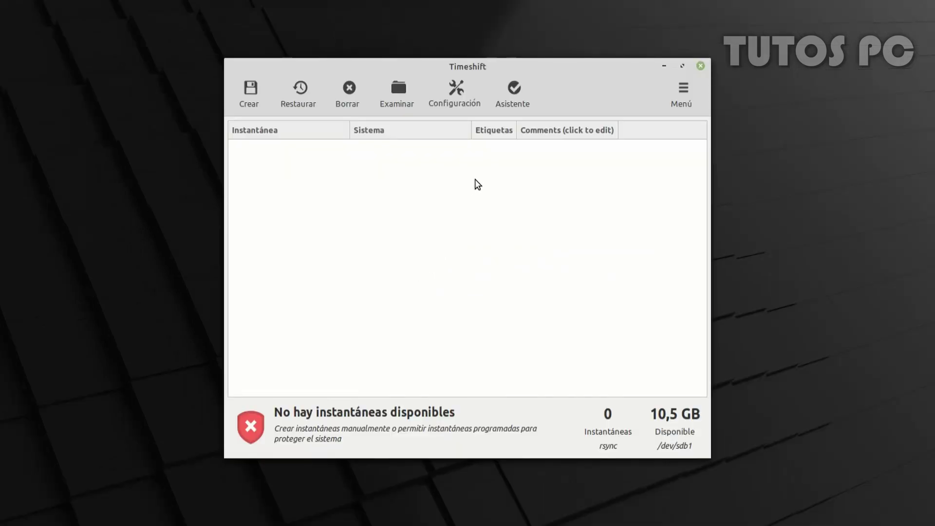
Step: Start the setup wizard with RSYNC snapshots stored on sdb1
{"action": "left_click", "coordinate": [526, 100]}
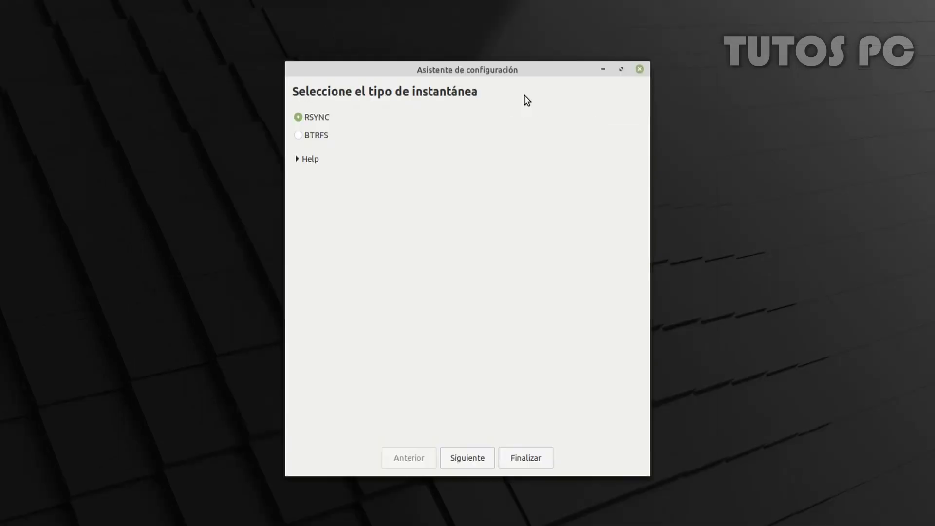
{"action": "left_click", "coordinate": [468, 459]}
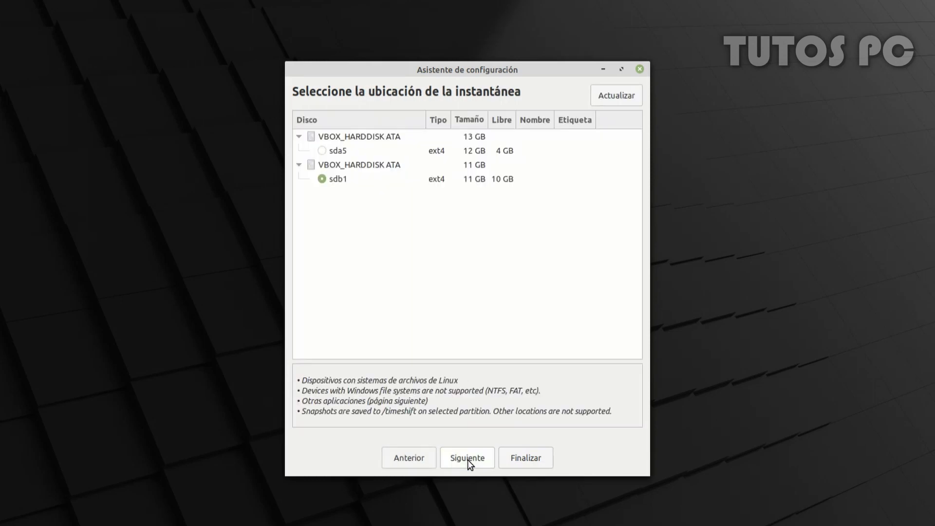
{"action": "left_click", "coordinate": [322, 150]}
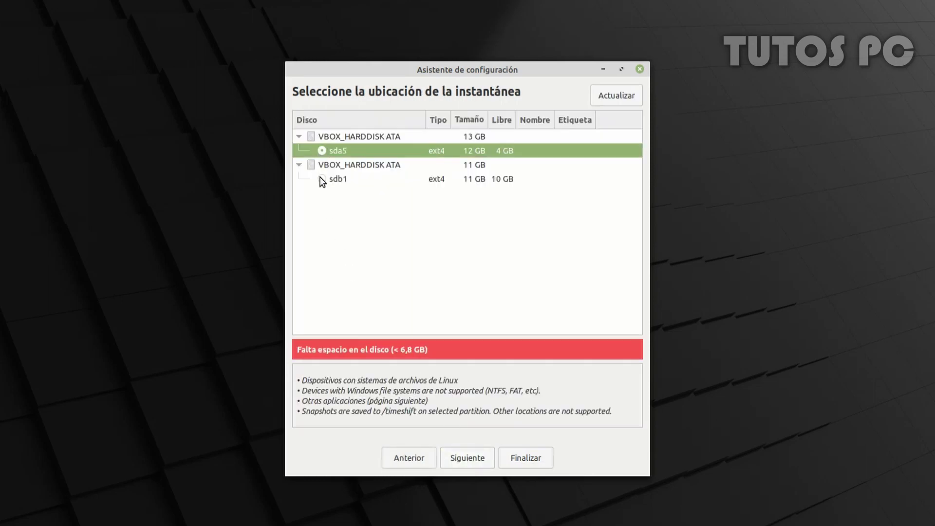
{"action": "left_click", "coordinate": [321, 178]}
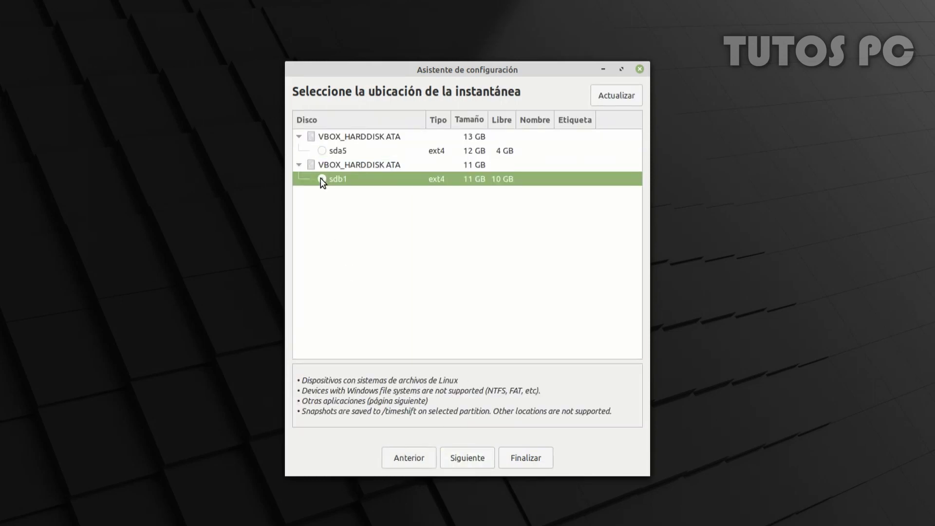
{"action": "left_click", "coordinate": [470, 465]}
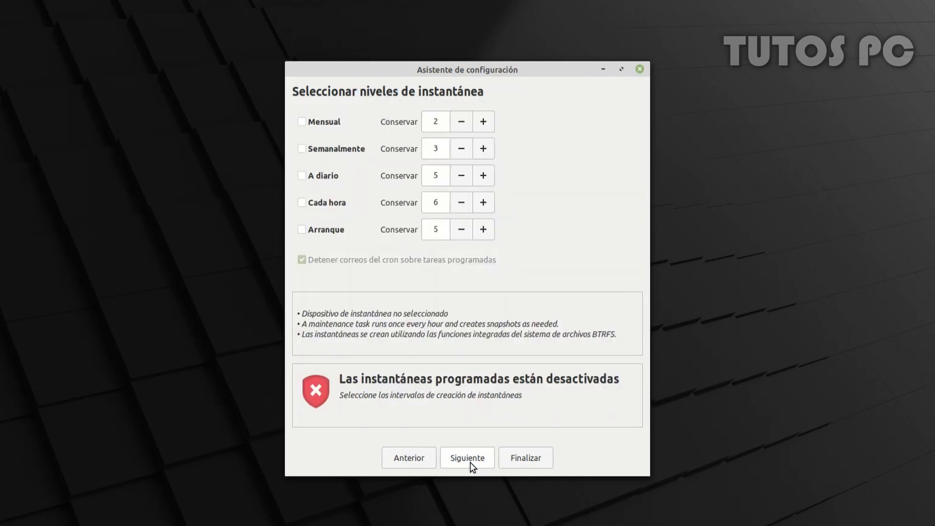
Step: Schedule A diario snapshots keeping 2, then continue past home folders and finish the wizard
{"action": "left_click", "coordinate": [301, 176]}
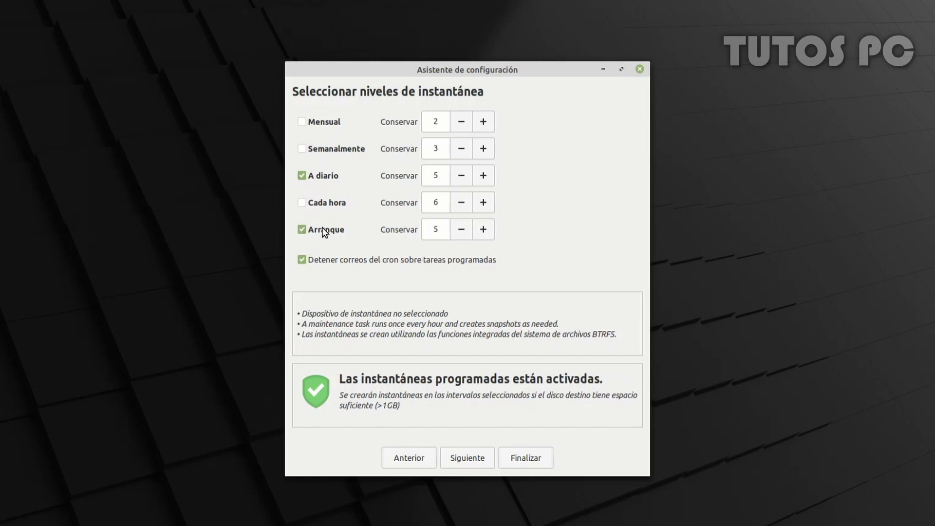
{"action": "left_click", "coordinate": [460, 176]}
{"action": "left_click", "coordinate": [460, 176]}
{"action": "left_click", "coordinate": [461, 176]}
{"action": "left_click", "coordinate": [481, 463]}
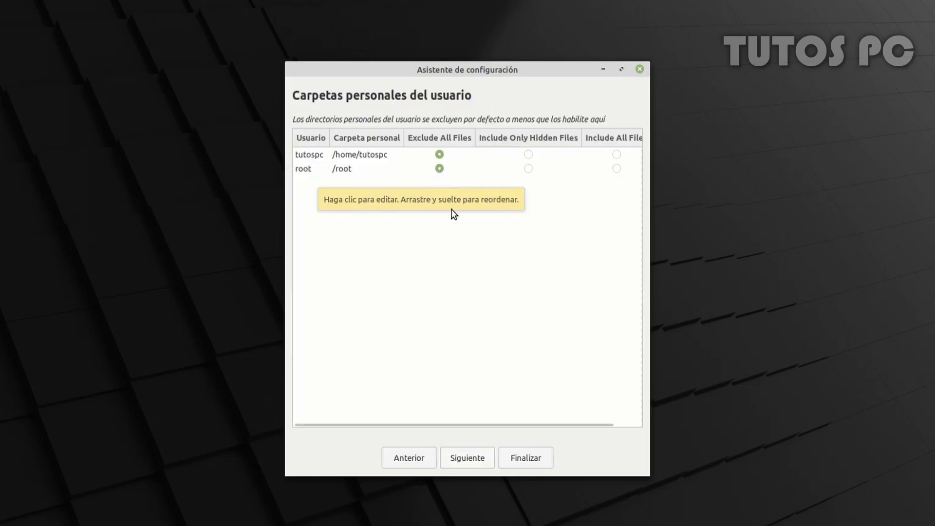
{"action": "left_click", "coordinate": [482, 459]}
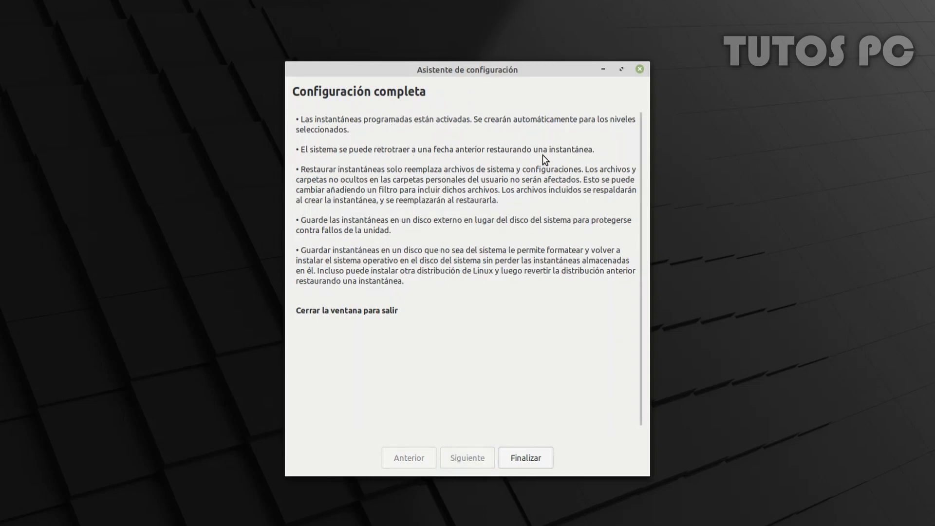
{"action": "left_click", "coordinate": [520, 462]}
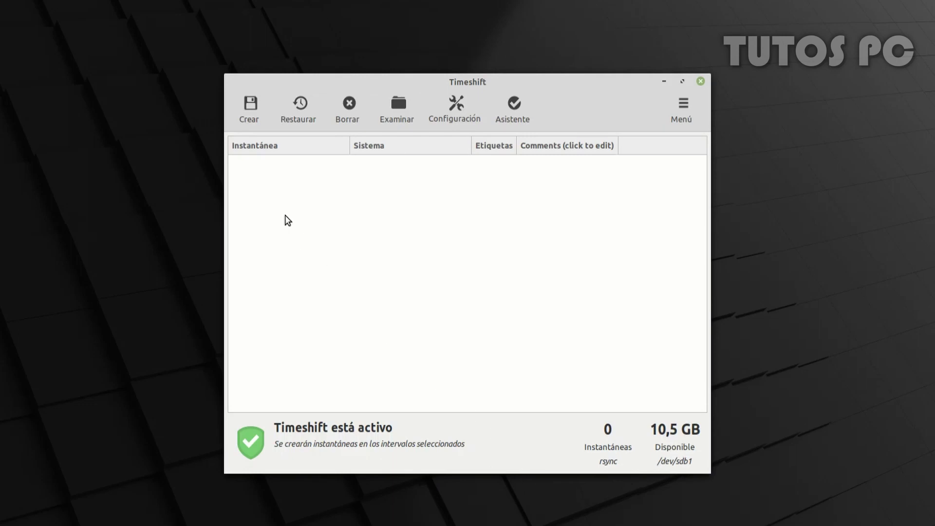
Step: Start a manual rsync system snapshot, then bring up the application menu
{"action": "left_click", "coordinate": [257, 119]}
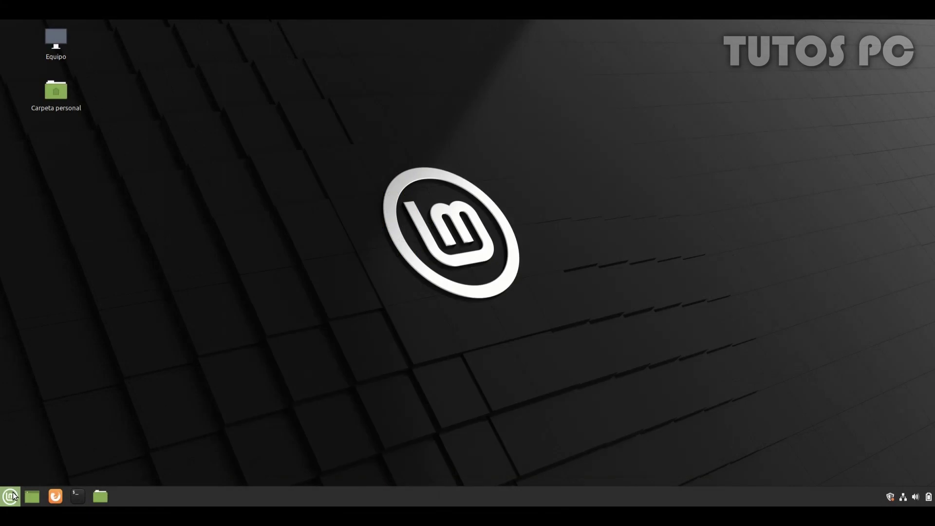
{"action": "left_click", "coordinate": [10, 496]}
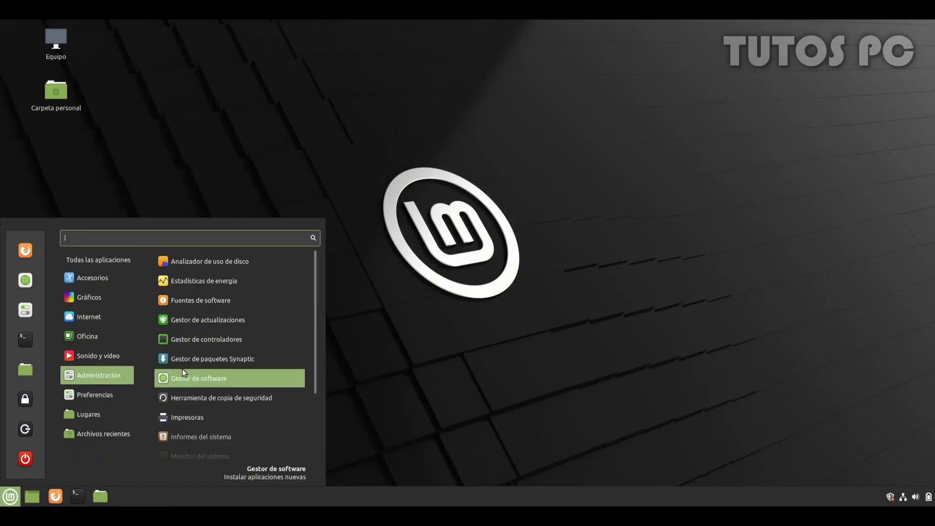
Step: Launch Backup Tool and start a home-folder backup saved to Copias de seguridad
{"action": "left_click", "coordinate": [199, 399]}
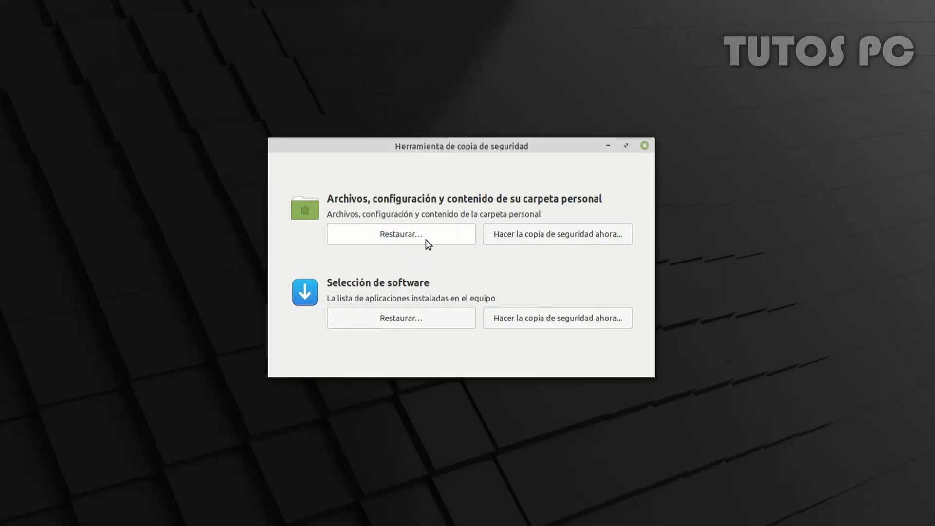
{"action": "left_click", "coordinate": [531, 237]}
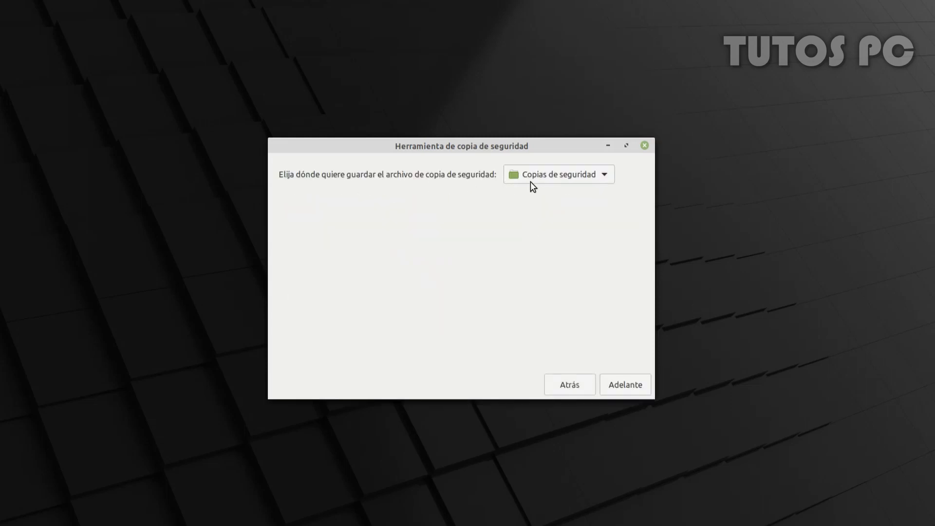
{"action": "left_click", "coordinate": [554, 179]}
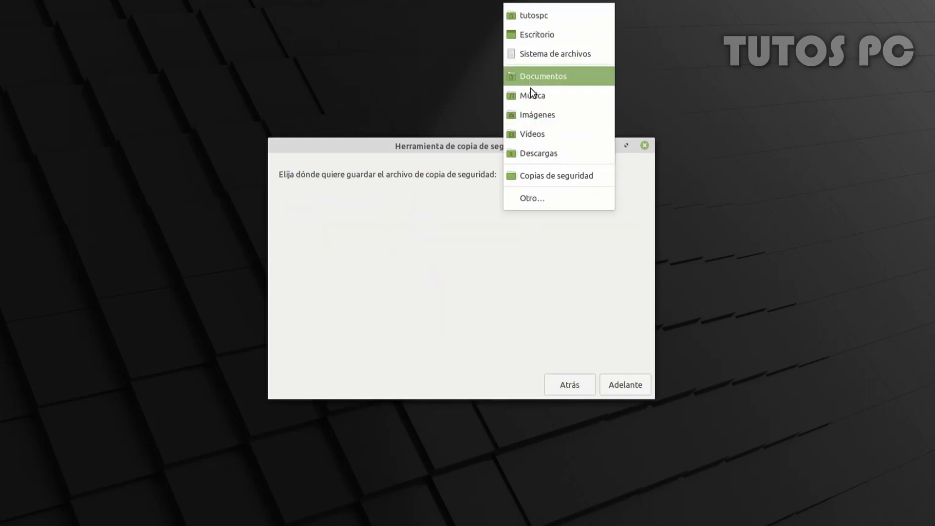
{"action": "left_click", "coordinate": [539, 175]}
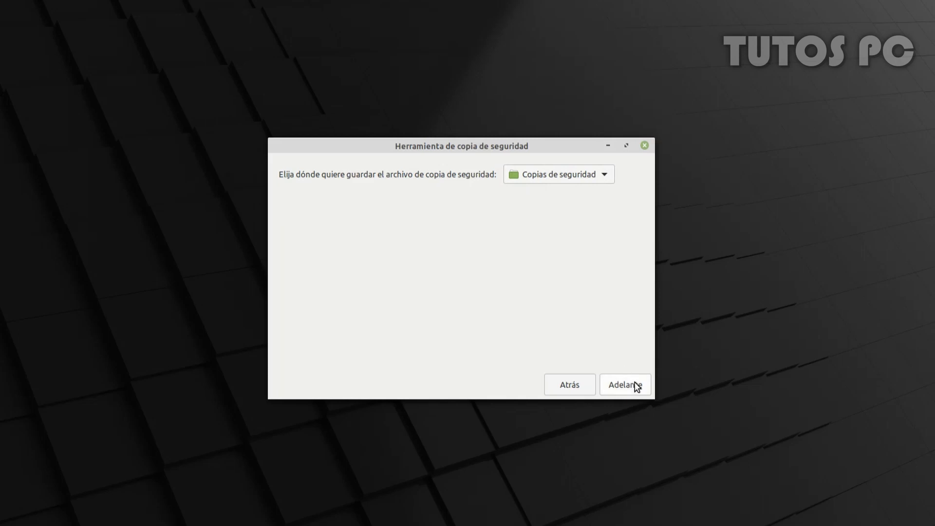
{"action": "left_click", "coordinate": [636, 385]}
Step: Review the exclusion list without excluding any files, then reopen the application menu
{"action": "left_click", "coordinate": [316, 193]}
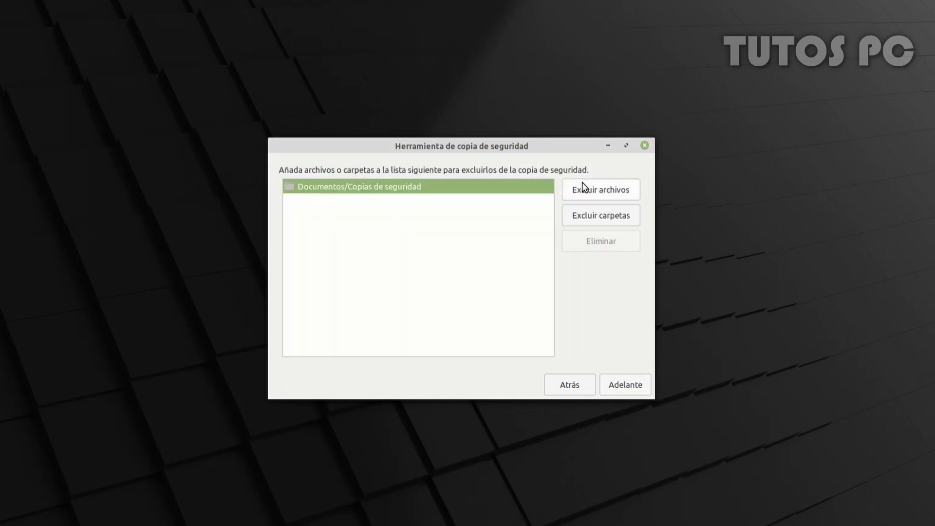
{"action": "left_click", "coordinate": [593, 197]}
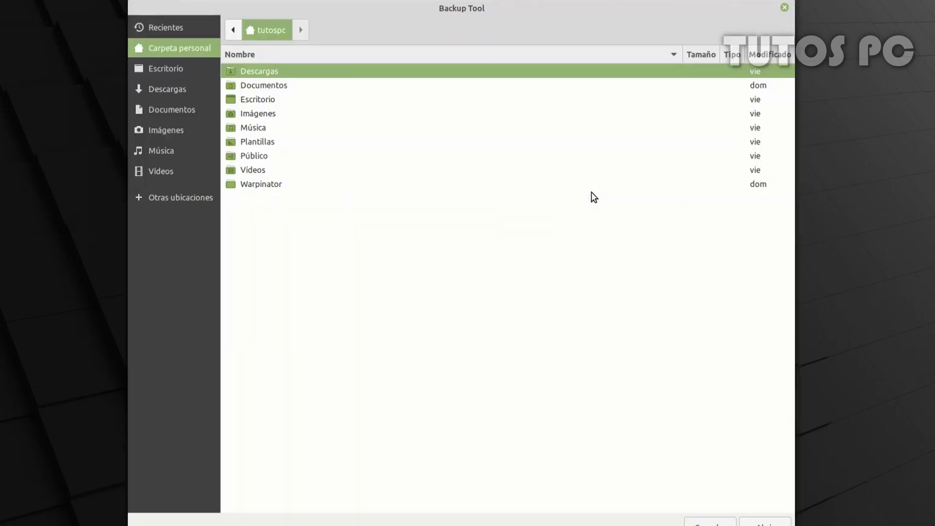
{"action": "left_click", "coordinate": [785, 7]}
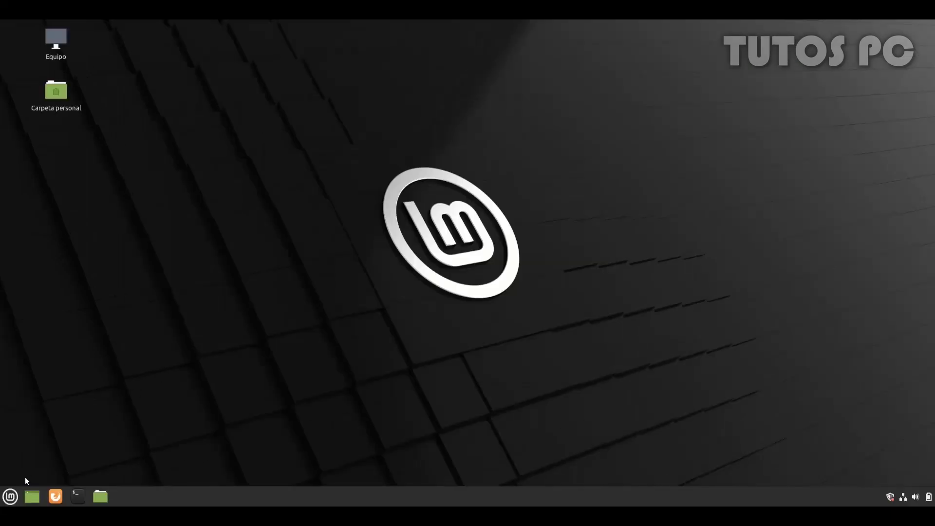
{"action": "left_click", "coordinate": [10, 497]}
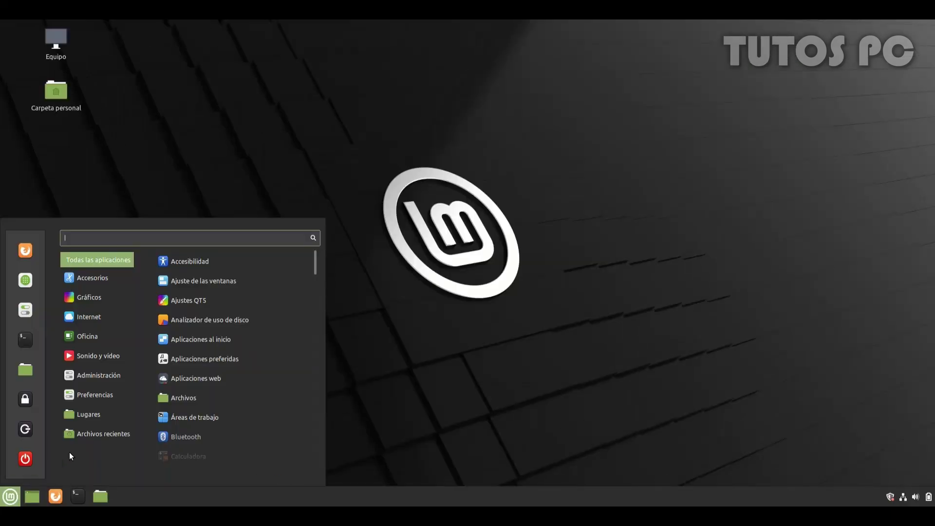
Step: Open Aplicaciones web, view the add-app form, then launch the Youtube web app from the desktop
{"action": "left_click", "coordinate": [196, 261]}
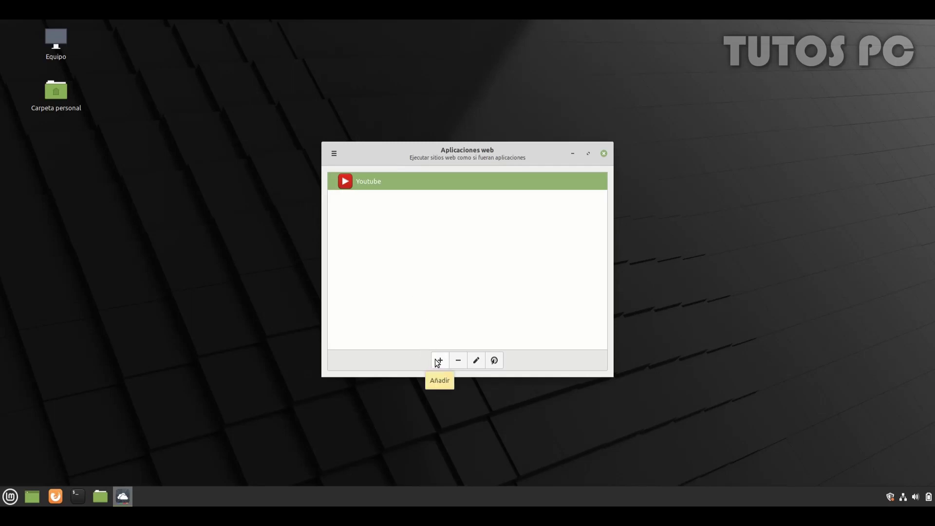
{"action": "left_click", "coordinate": [439, 360]}
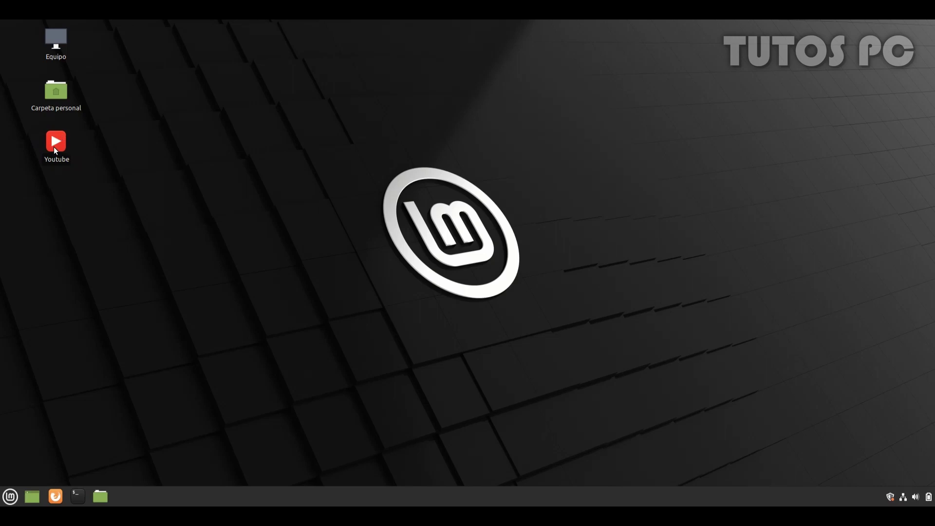
{"action": "double_click", "coordinate": [54, 148]}
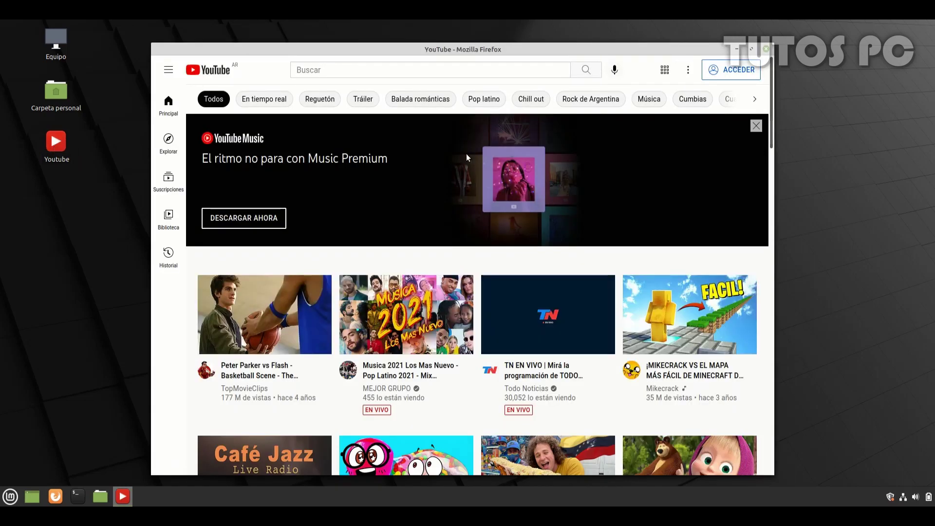
{"action": "scroll", "coordinate": [773, 125], "scroll_direction": "down", "scroll_amount": 3}
{"action": "left_click_drag", "start_coordinate": [774, 126], "coordinate": [789, 200]}
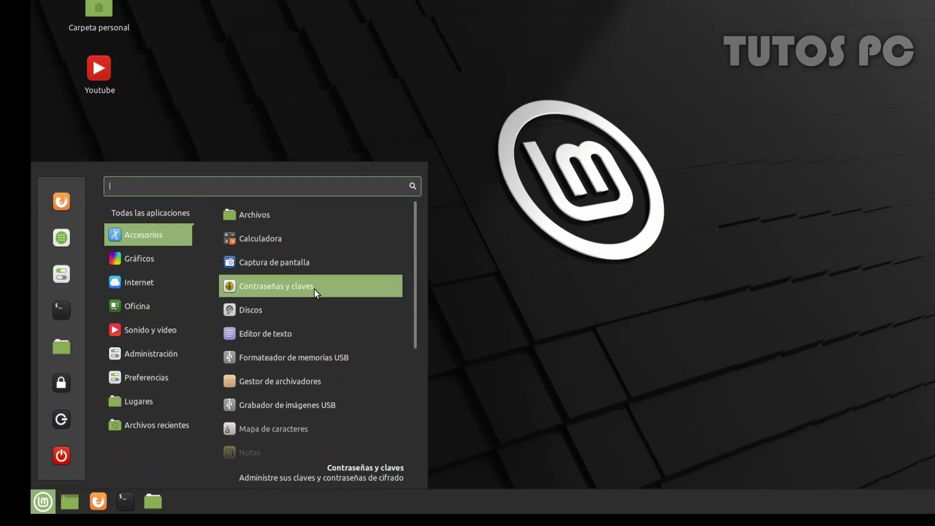
Step: Scroll the Accesorios list down to Warpinator, then dismiss the menu by clicking the desktop
{"action": "scroll", "coordinate": [315, 288], "scroll_direction": "down", "scroll_amount": 4}
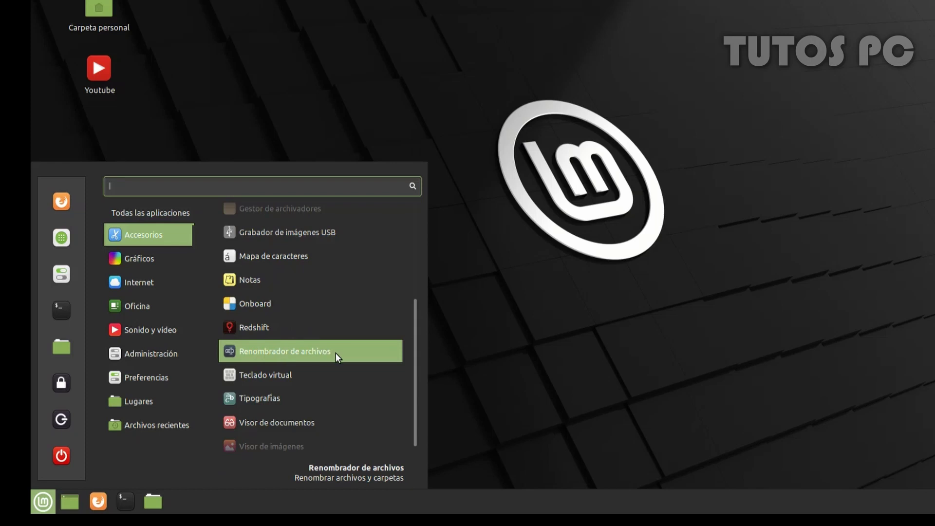
{"action": "scroll", "coordinate": [335, 353], "scroll_direction": "down", "scroll_amount": 1}
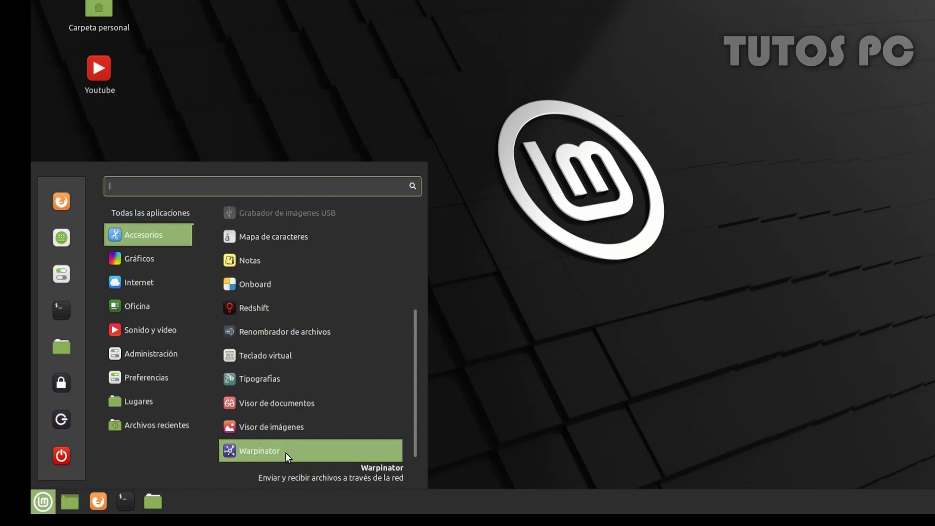
{"action": "left_click", "coordinate": [631, 259]}
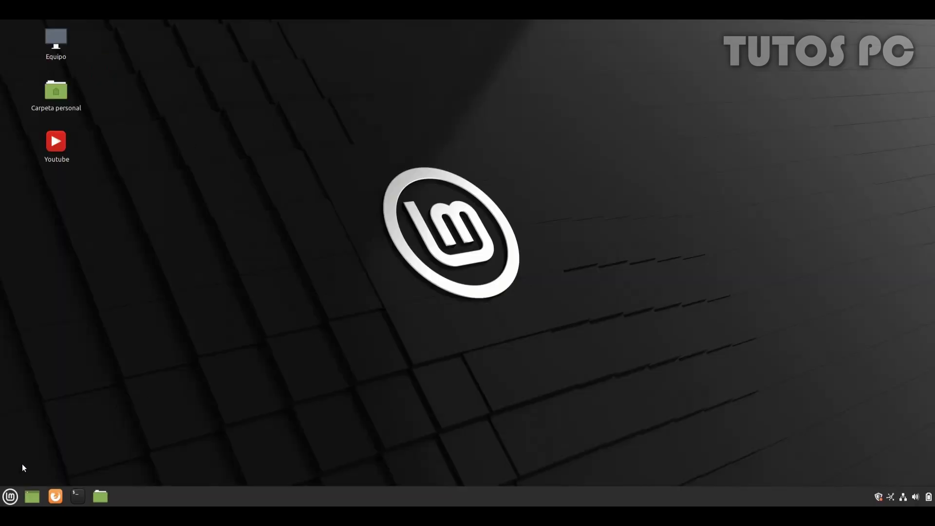
Step: Open Software Manager, look at the Minecraft details page, and return to the home page
{"action": "left_click", "coordinate": [11, 496]}
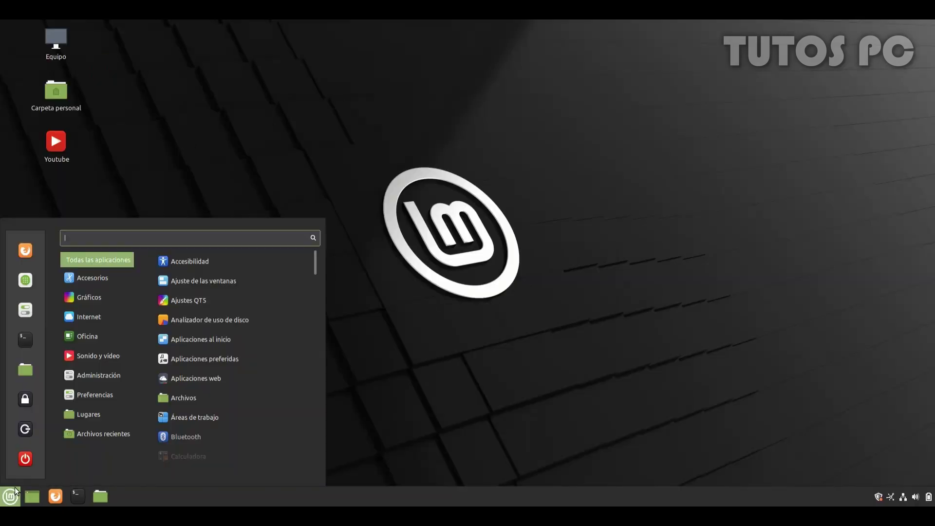
{"action": "left_click", "coordinate": [30, 284]}
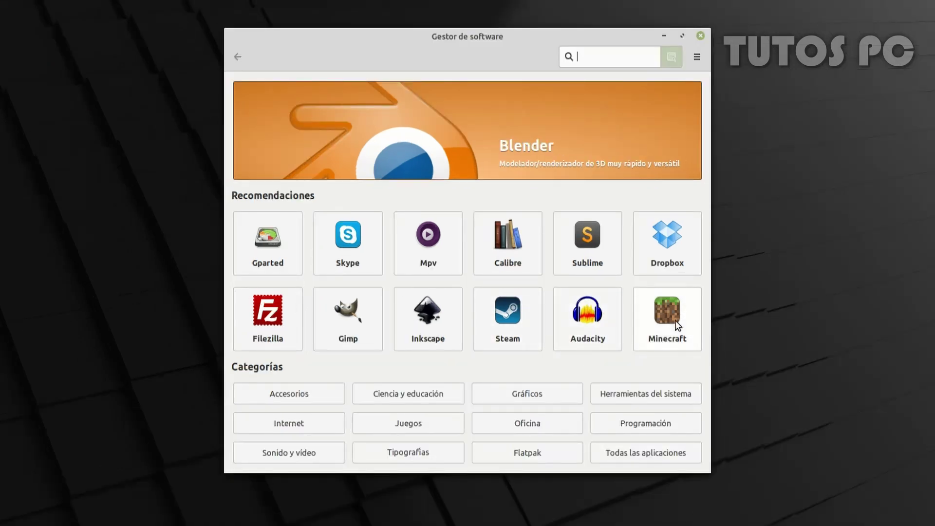
{"action": "left_click", "coordinate": [676, 321]}
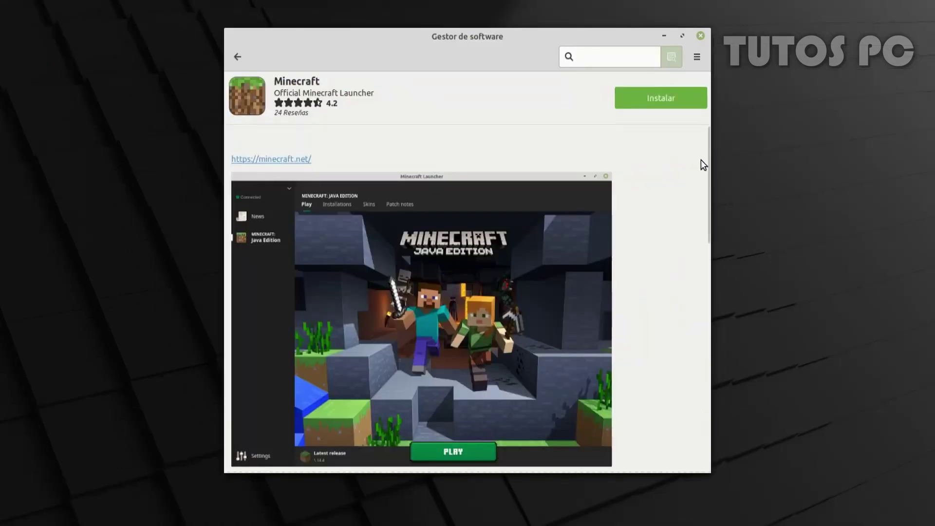
{"action": "left_click_drag", "start_coordinate": [709, 175], "coordinate": [682, 64]}
{"action": "left_click", "coordinate": [696, 57]}
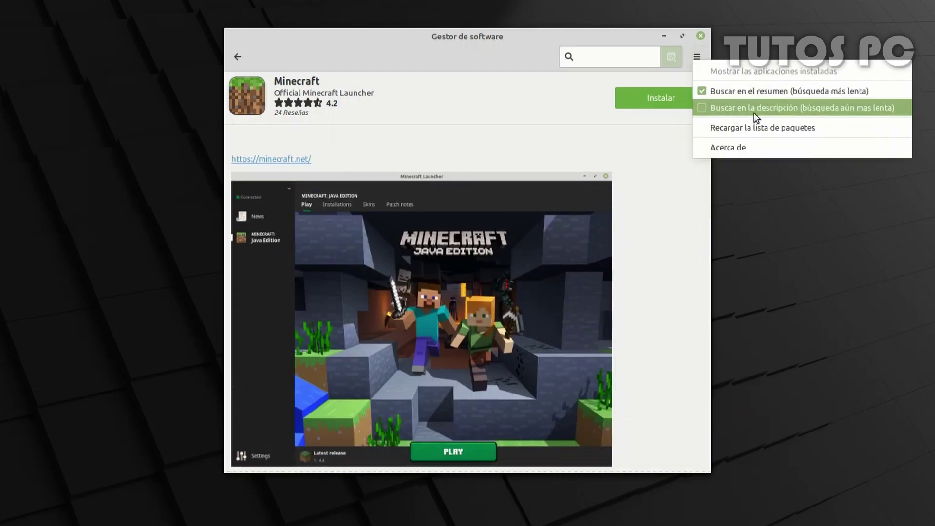
{"action": "left_click", "coordinate": [690, 188]}
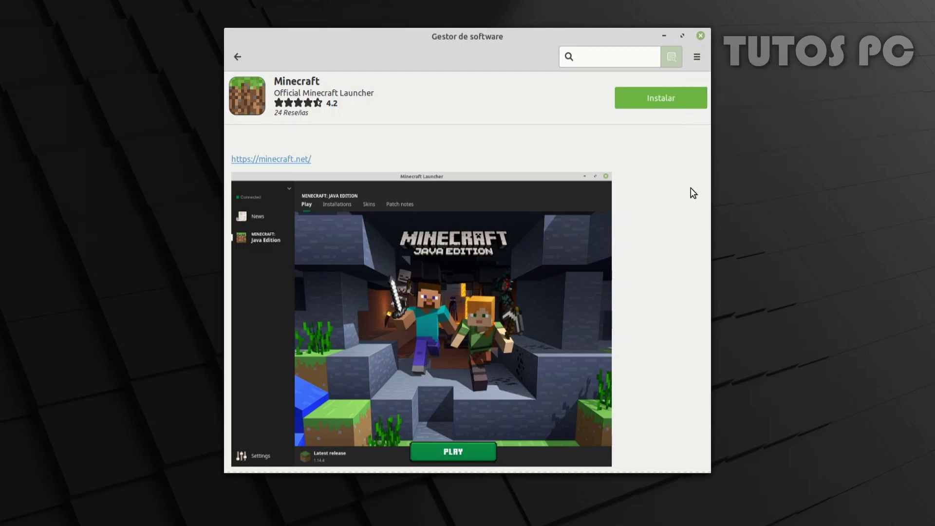
{"action": "left_click", "coordinate": [241, 59]}
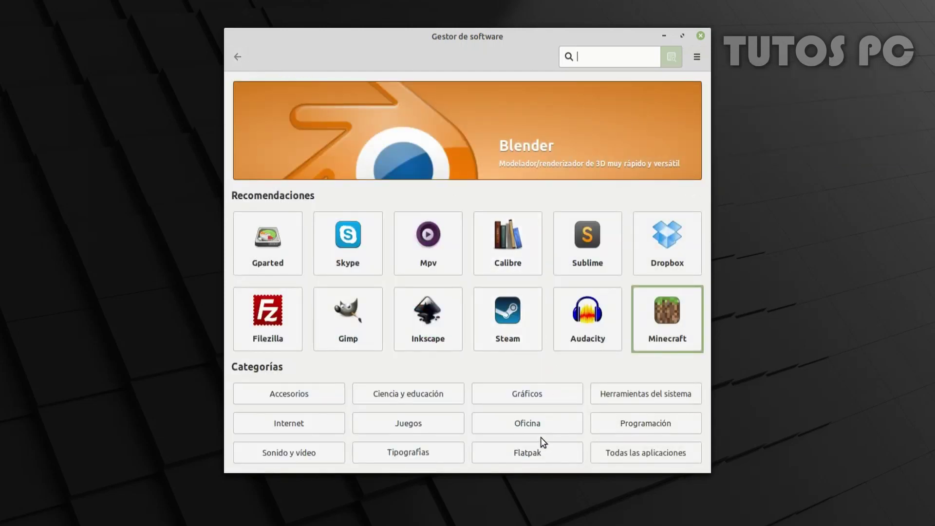
Step: Browse the Flatpak category to ONLYOFFICE Desktop Editors and scroll to its Reseñas
{"action": "left_click", "coordinate": [519, 457]}
{"action": "scroll", "coordinate": [681, 180], "scroll_direction": "down", "scroll_amount": 3}
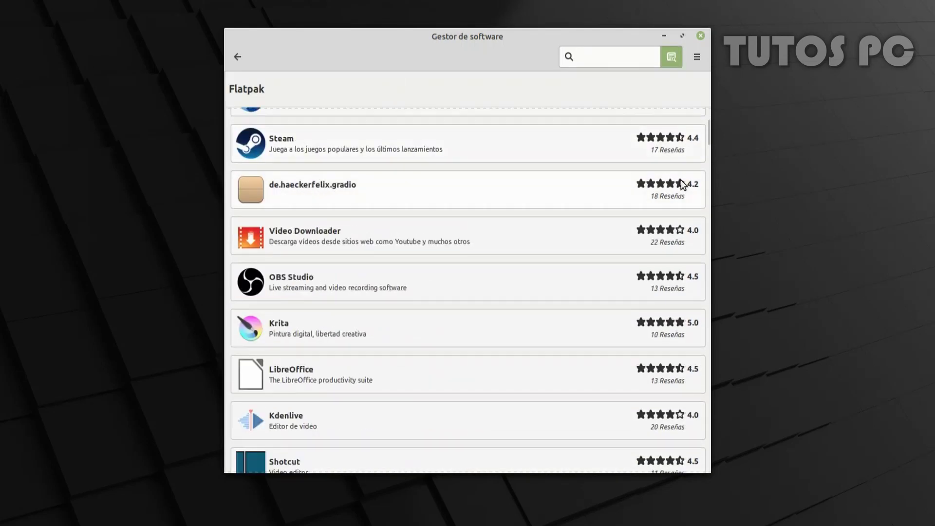
{"action": "scroll", "coordinate": [634, 272], "scroll_direction": "down", "scroll_amount": 5}
{"action": "scroll", "coordinate": [633, 270], "scroll_direction": "down", "scroll_amount": 8}
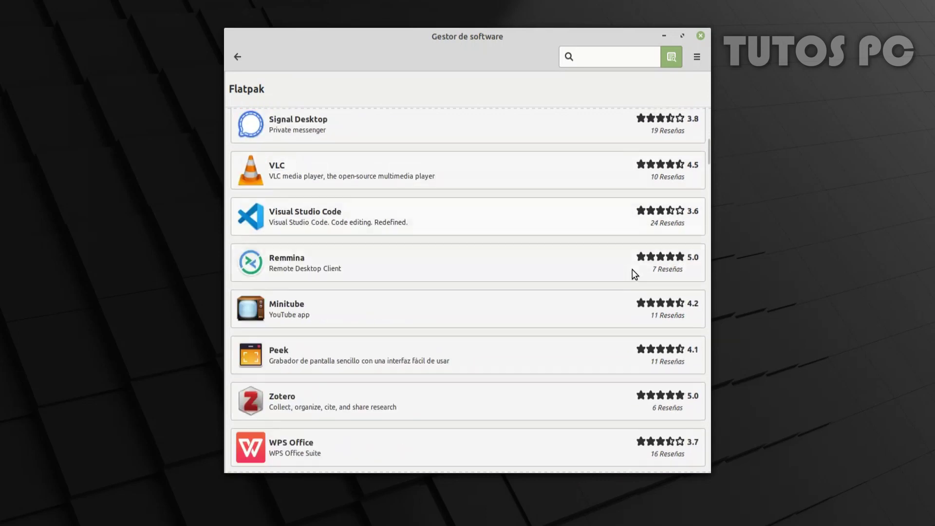
{"action": "scroll", "coordinate": [634, 274], "scroll_direction": "down", "scroll_amount": 6}
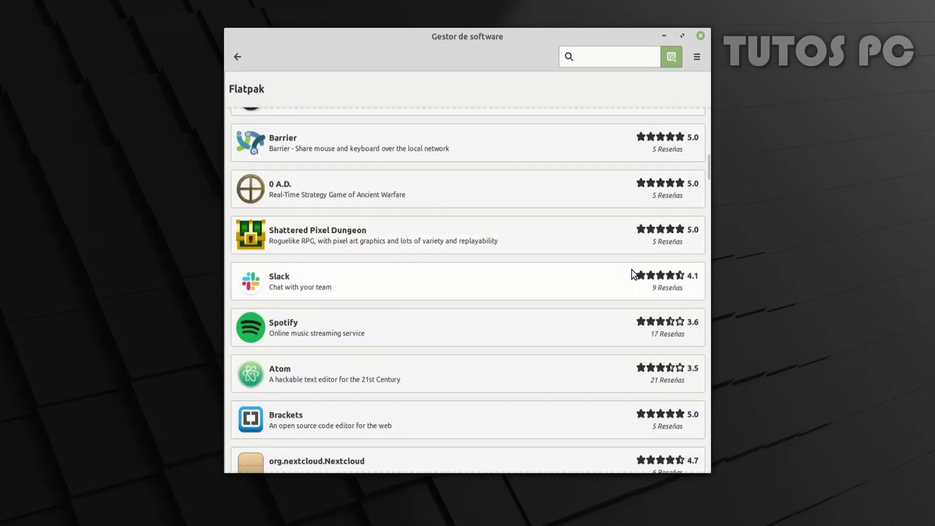
{"action": "scroll", "coordinate": [633, 272], "scroll_direction": "down", "scroll_amount": 6}
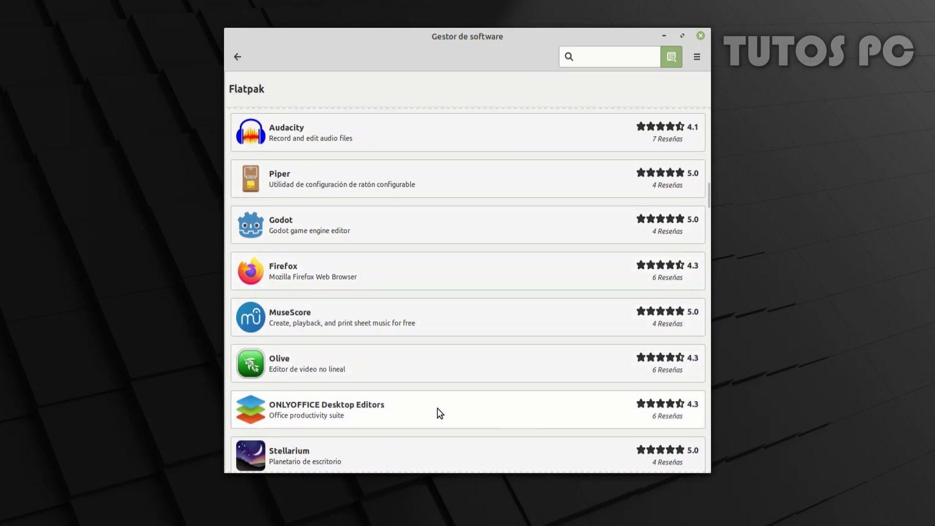
{"action": "left_click", "coordinate": [438, 408]}
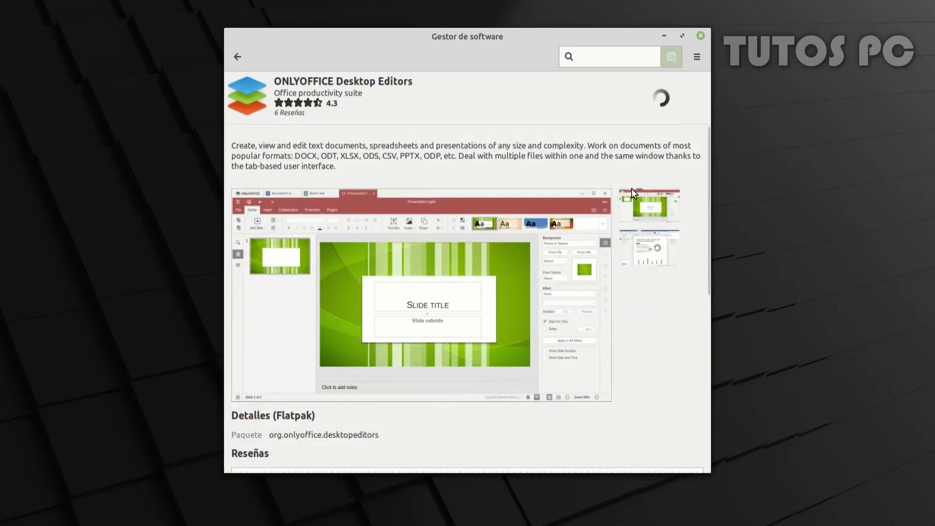
{"action": "left_click_drag", "start_coordinate": [707, 182], "coordinate": [710, 145]}
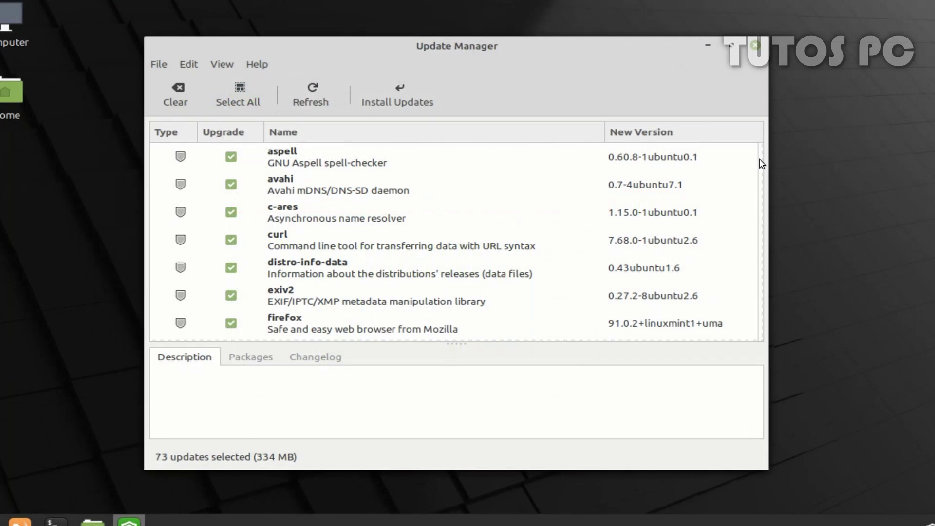
Step: Open Edit > Software Sources and bring up the mirror list for the Main (uma) repository
{"action": "mouse_move", "coordinate": [180, 215]}
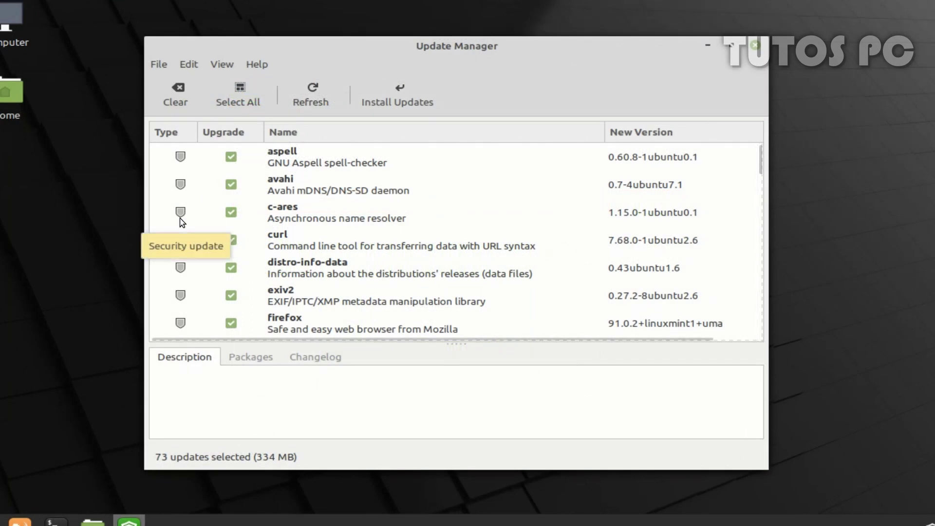
{"action": "left_click_drag", "start_coordinate": [756, 165], "coordinate": [607, 234]}
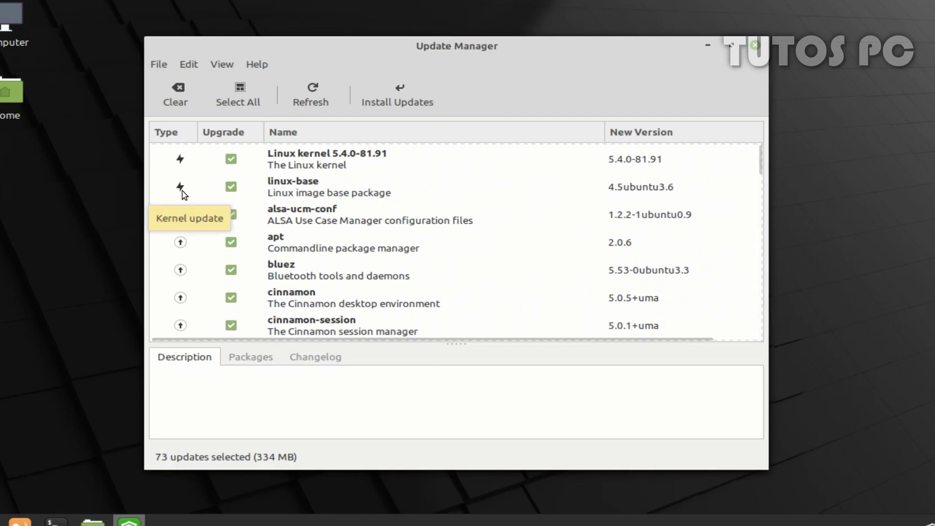
{"action": "left_click", "coordinate": [194, 65]}
{"action": "left_click", "coordinate": [204, 131]}
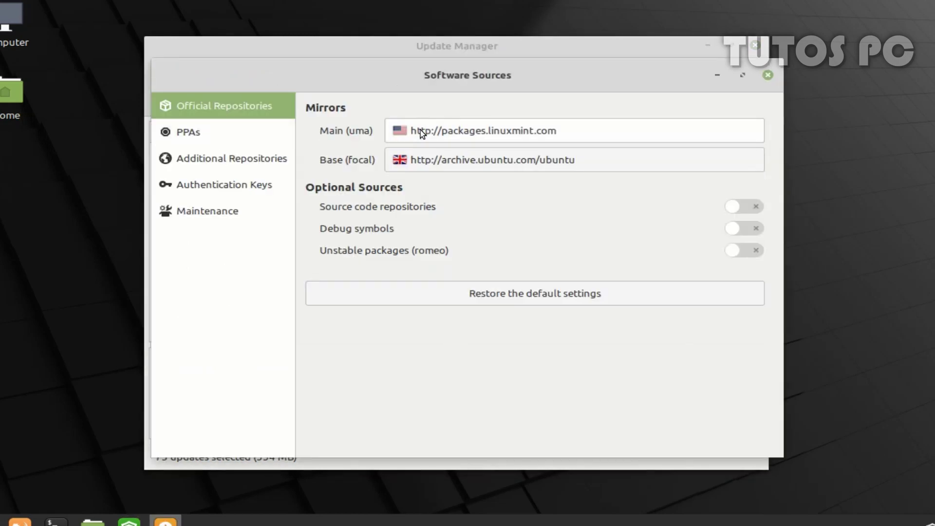
{"action": "left_click", "coordinate": [422, 131]}
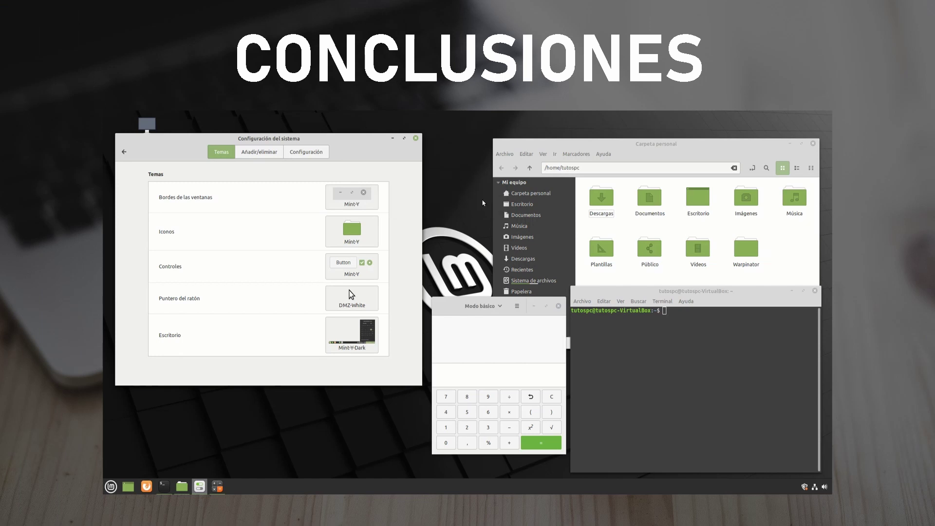
Step: Set the icon theme to Mint-Y-Teal after trying Mint-Y-Dark-Aqua and Mint-X-Orange
{"action": "left_click", "coordinate": [352, 231]}
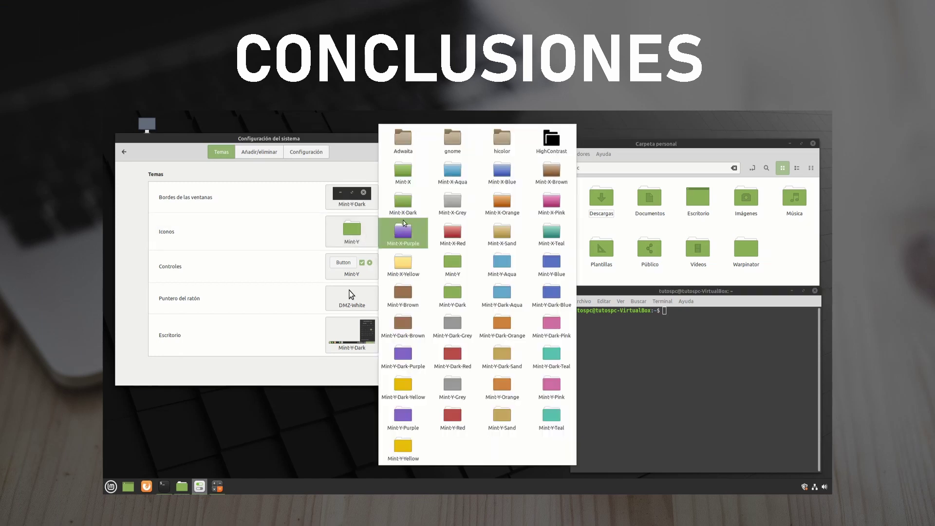
{"action": "left_click", "coordinate": [402, 277]}
{"action": "left_click", "coordinate": [351, 232]}
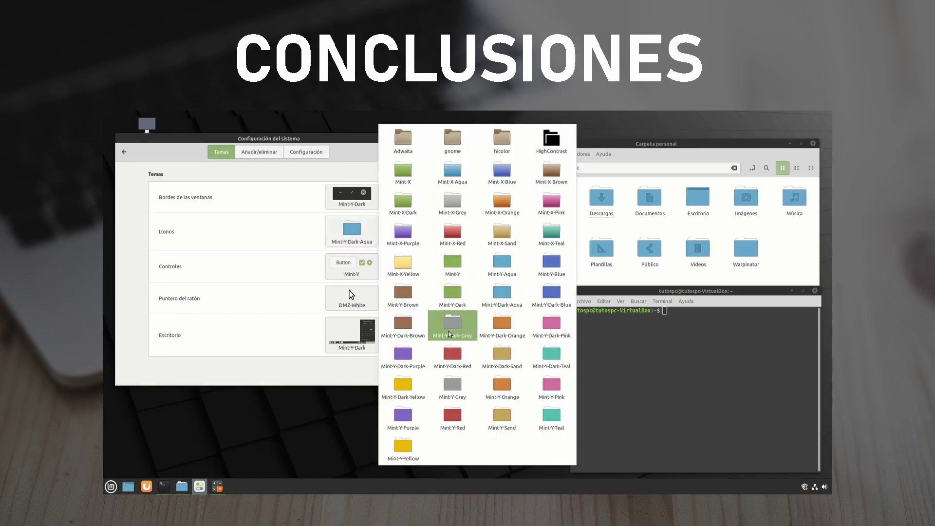
{"action": "left_click", "coordinate": [501, 202]}
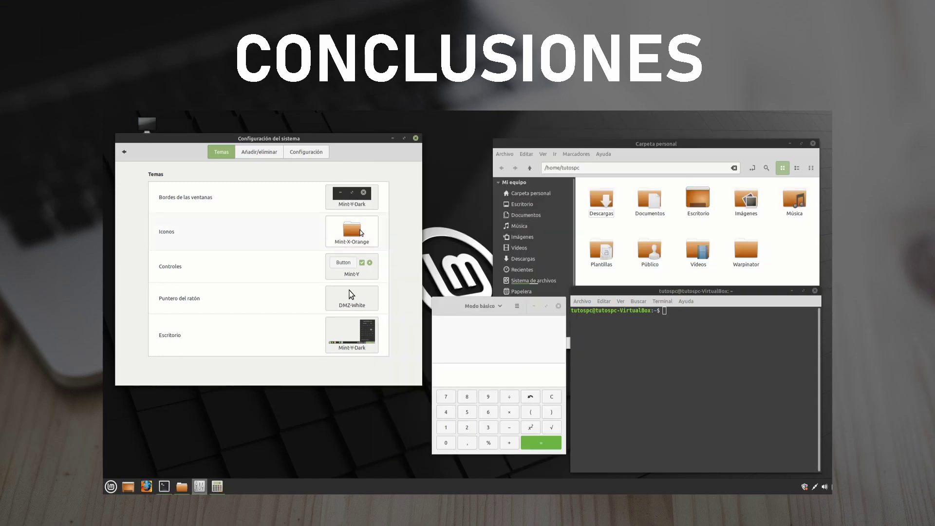
{"action": "left_click", "coordinate": [352, 233]}
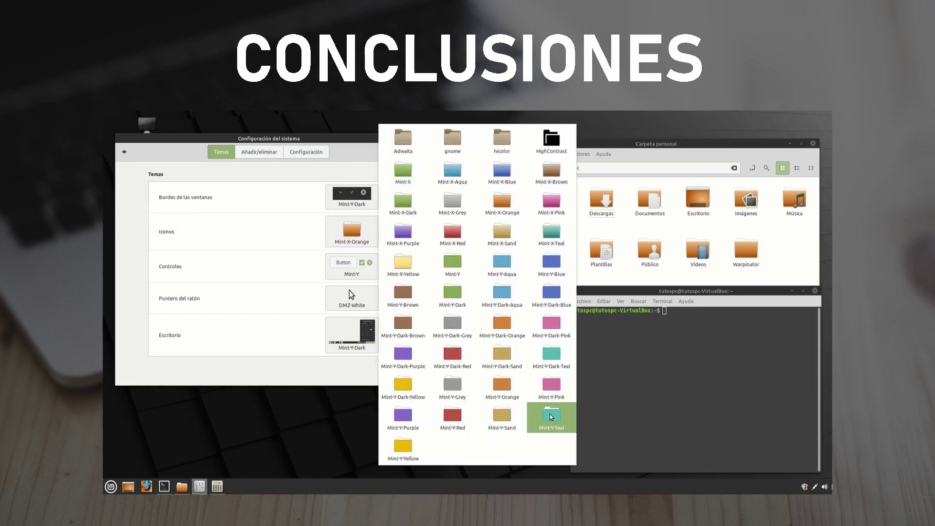
{"action": "left_click", "coordinate": [551, 417]}
Step: Set the controls theme to Mint-Y-Dark-Teal after trying a couple of alternatives
{"action": "left_click", "coordinate": [351, 266]}
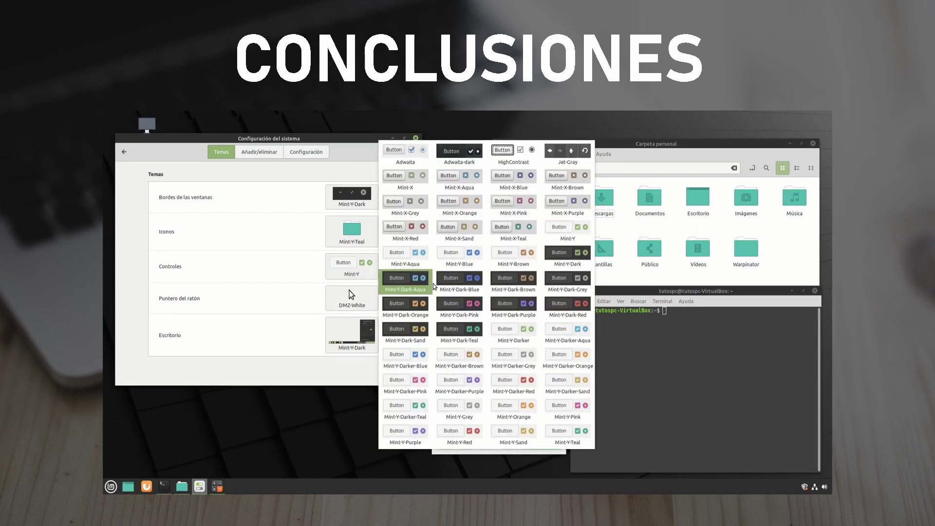
{"action": "left_click", "coordinate": [459, 207]}
{"action": "left_click", "coordinate": [372, 269]}
{"action": "left_click", "coordinate": [375, 275]}
{"action": "left_click", "coordinate": [371, 271]}
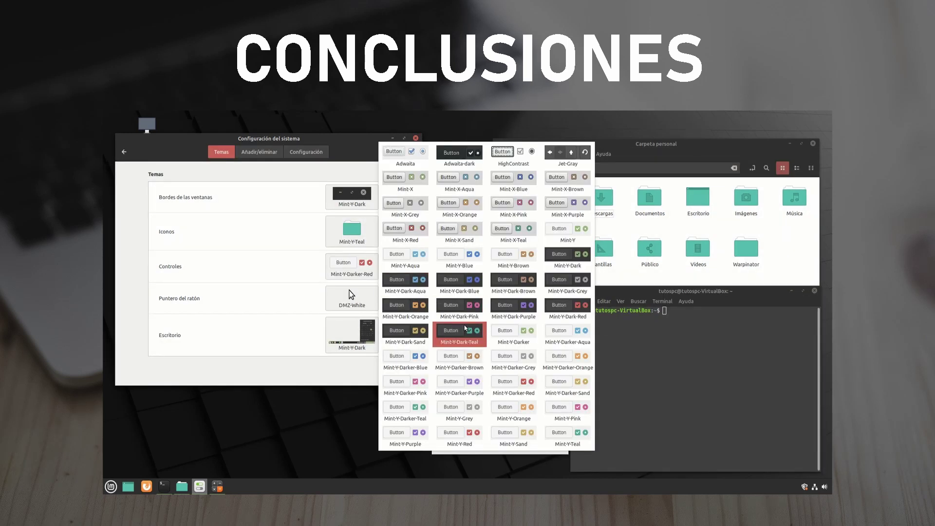
{"action": "left_click", "coordinate": [442, 265]}
Step: Choose the desktop theme, previewing Mint-X-Orange and Mint-Y-Aqua in the applications menu
{"action": "left_click", "coordinate": [352, 298]}
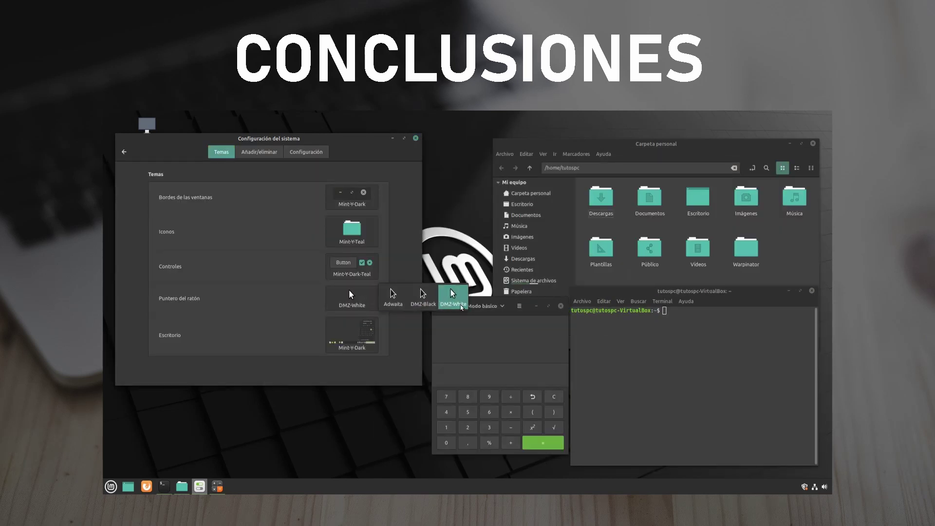
{"action": "left_click", "coordinate": [354, 348]}
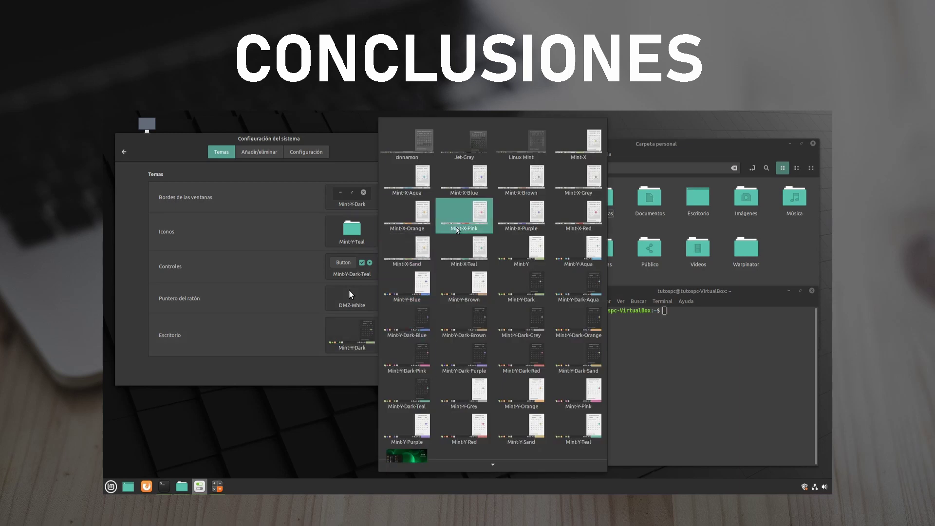
{"action": "left_click", "coordinate": [412, 215]}
{"action": "left_click", "coordinate": [110, 485]}
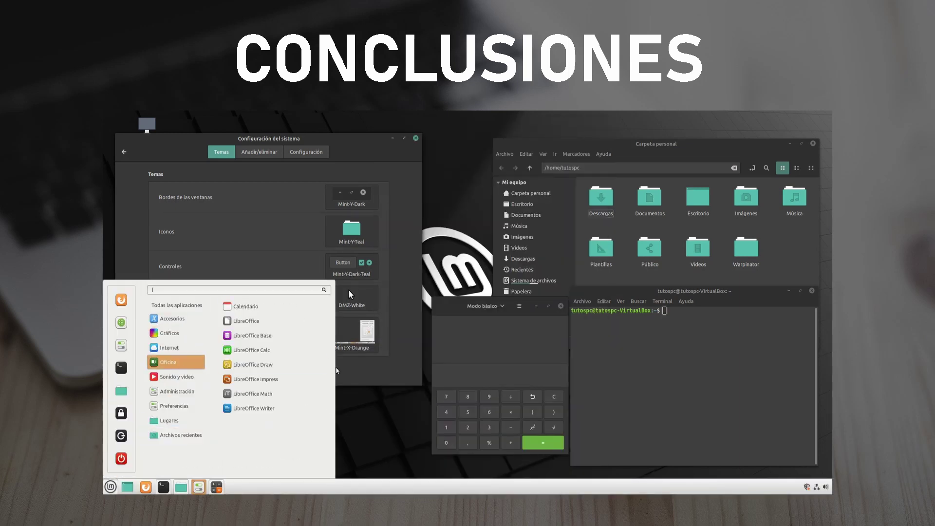
{"action": "left_click", "coordinate": [351, 336]}
{"action": "left_click", "coordinate": [352, 336]}
{"action": "left_click", "coordinate": [580, 266]}
{"action": "left_click", "coordinate": [110, 486]}
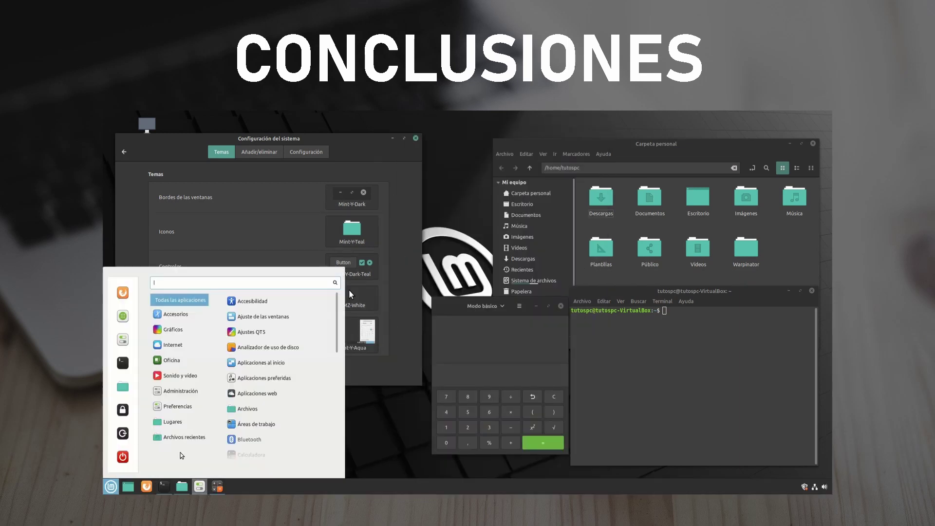
{"action": "left_click", "coordinate": [351, 336]}
{"action": "left_click", "coordinate": [352, 336]}
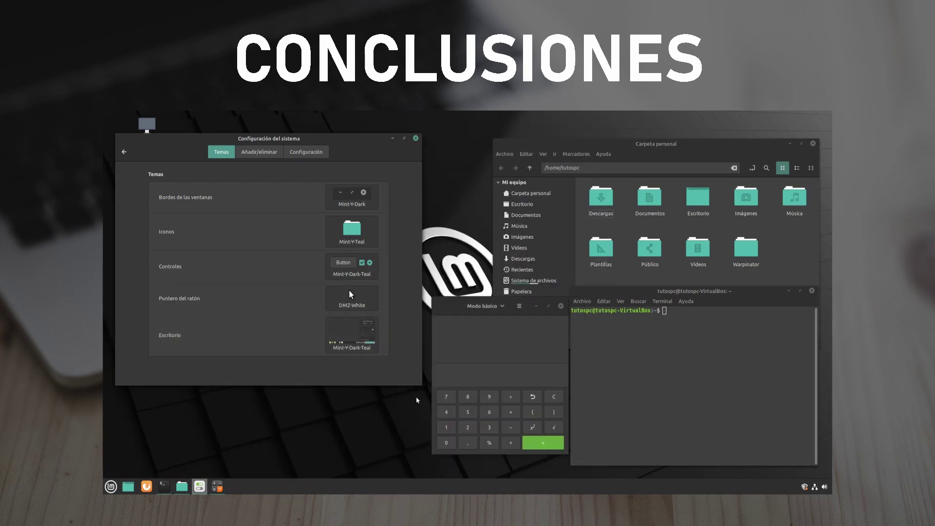
Step: Preview the final theme in the menu, then advance Timeshift's wizard to the snapshot levels page
{"action": "left_click", "coordinate": [111, 486]}
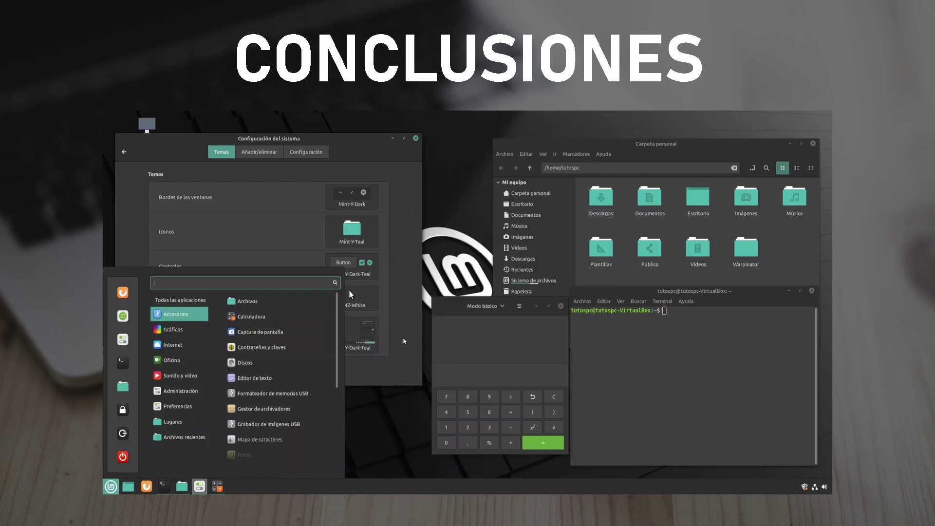
{"action": "left_click", "coordinate": [408, 340]}
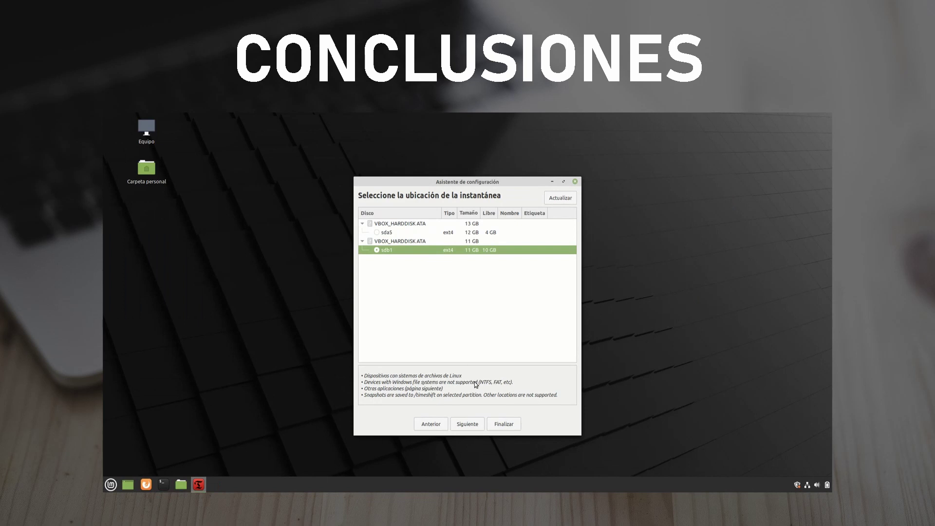
{"action": "left_click", "coordinate": [468, 424]}
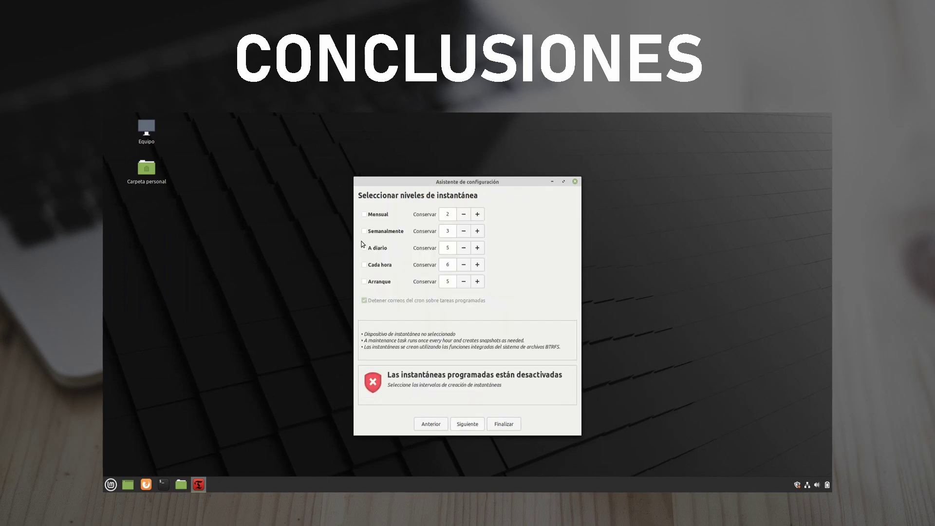